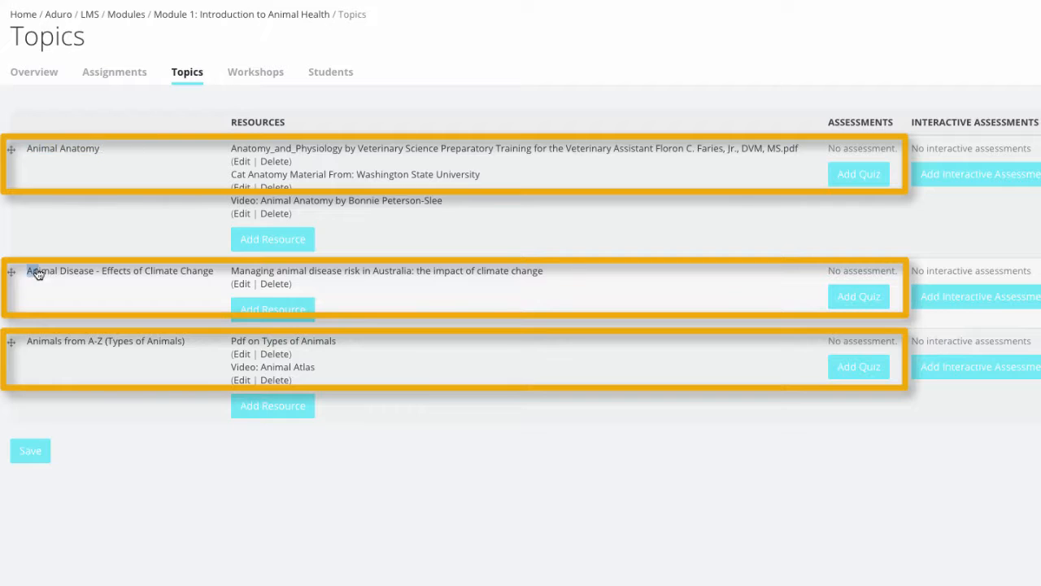
Step: Move the topic "Animal Disease - Effects of Climate Change" below "Animals from A-Z (Types of Animals)" and save the topic order
left_click_drag(26, 340, 190, 349)
left_click(186, 399)
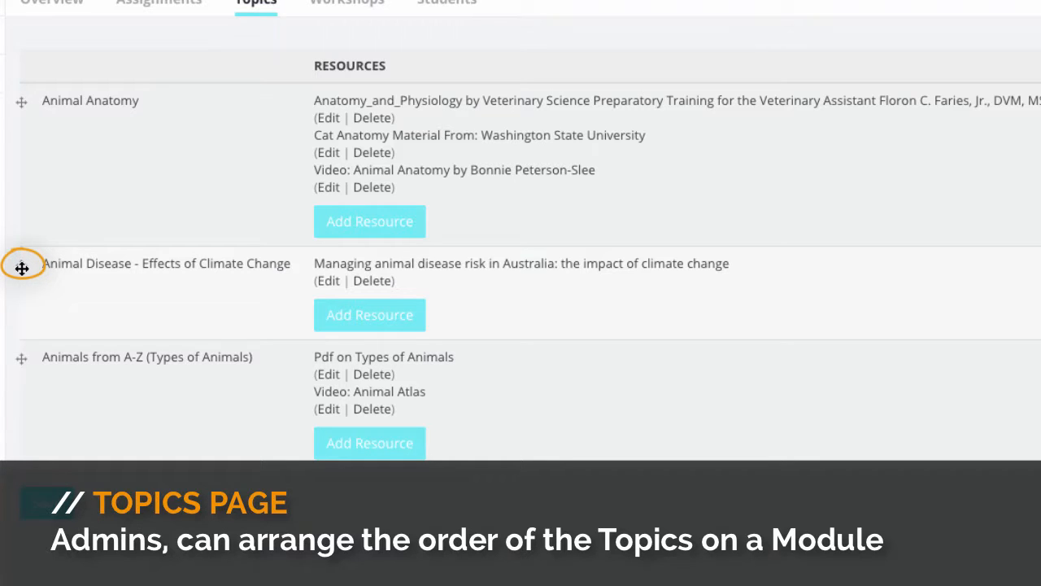
left_click_drag(22, 267, 65, 394)
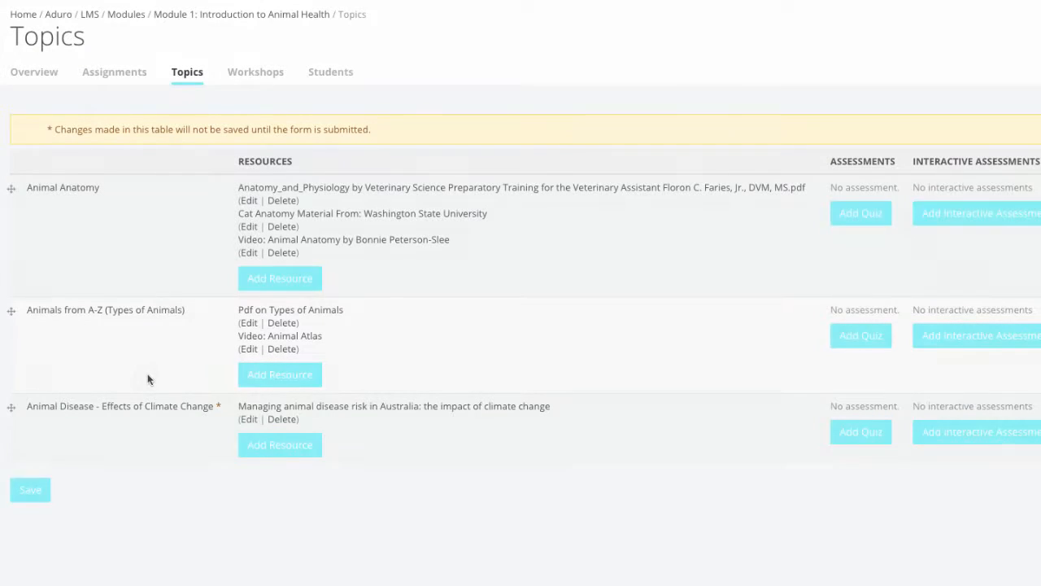
left_click(39, 492)
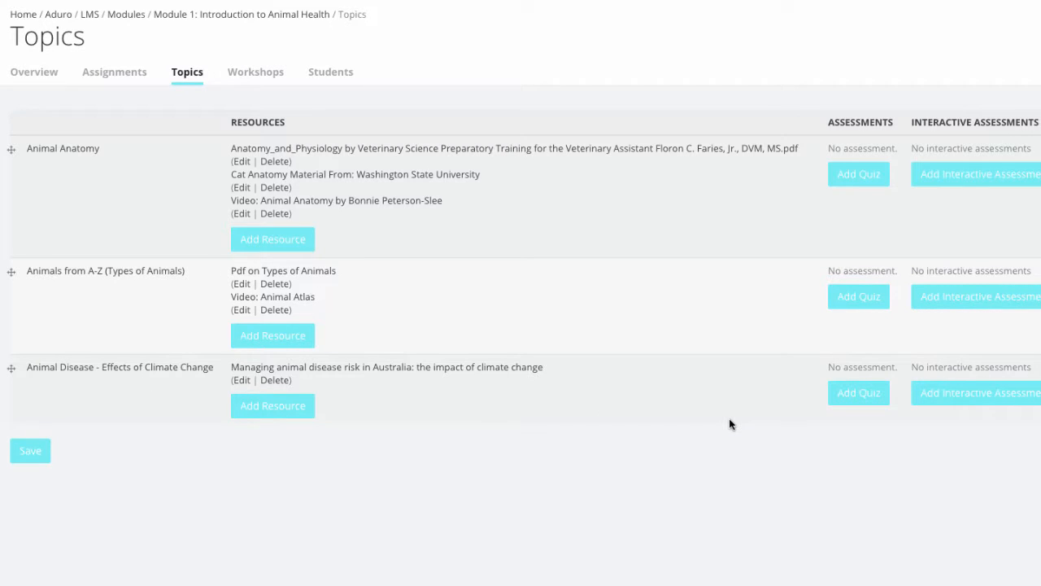
Step: Add a quiz to the Animal Disease topic titled "Module 1: Introduction to Animal Health (Module Assessment)", with a body listing the three covered topics
left_click(864, 395)
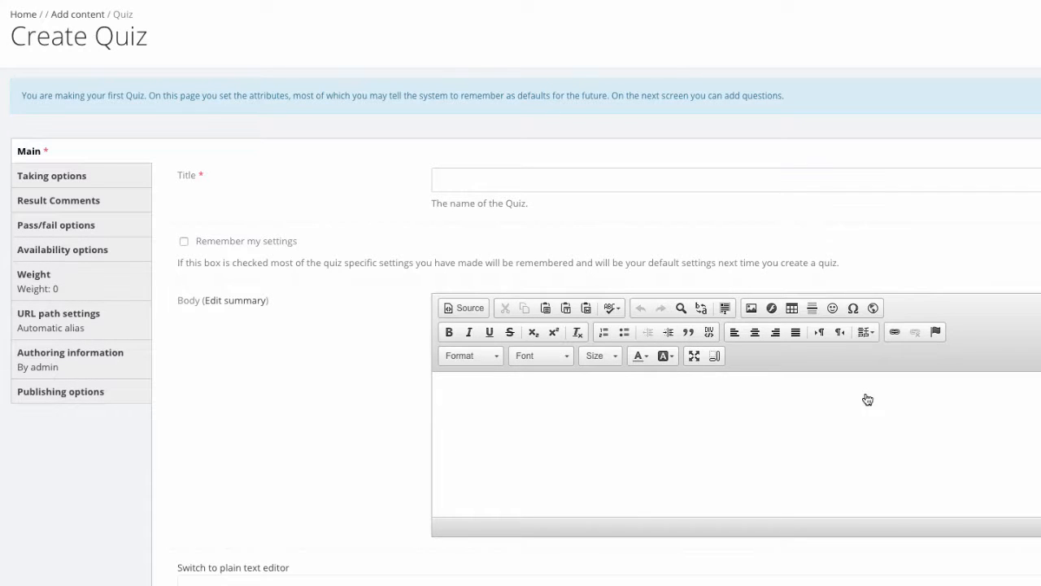
left_click(577, 186)
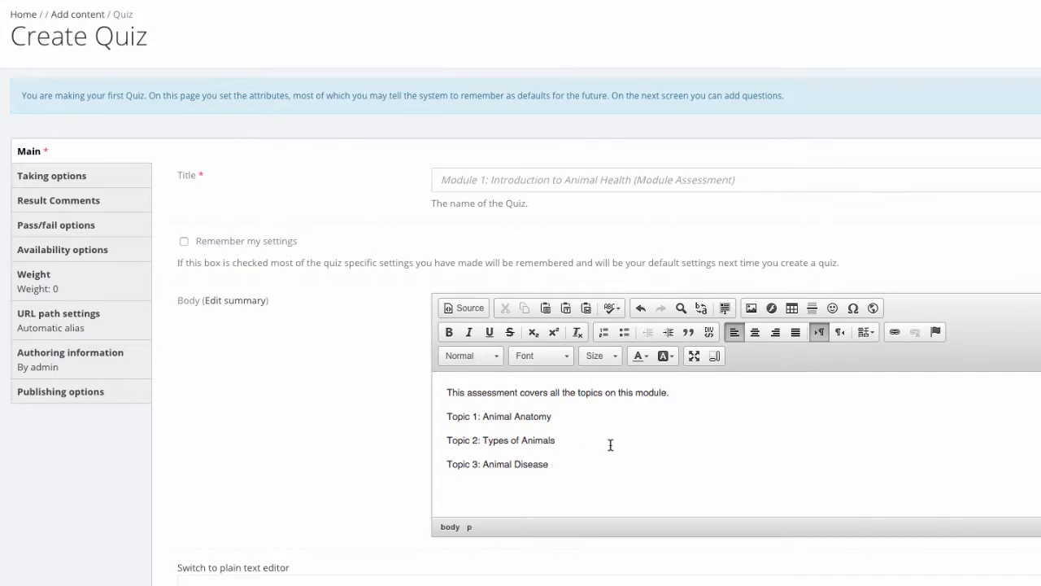
Step: Set the quiz's pre-requisite assessments to None, Test Assessment to No, and its topic to Animal Disease - Effects of Climate Change
scroll(610, 449, "down", 4)
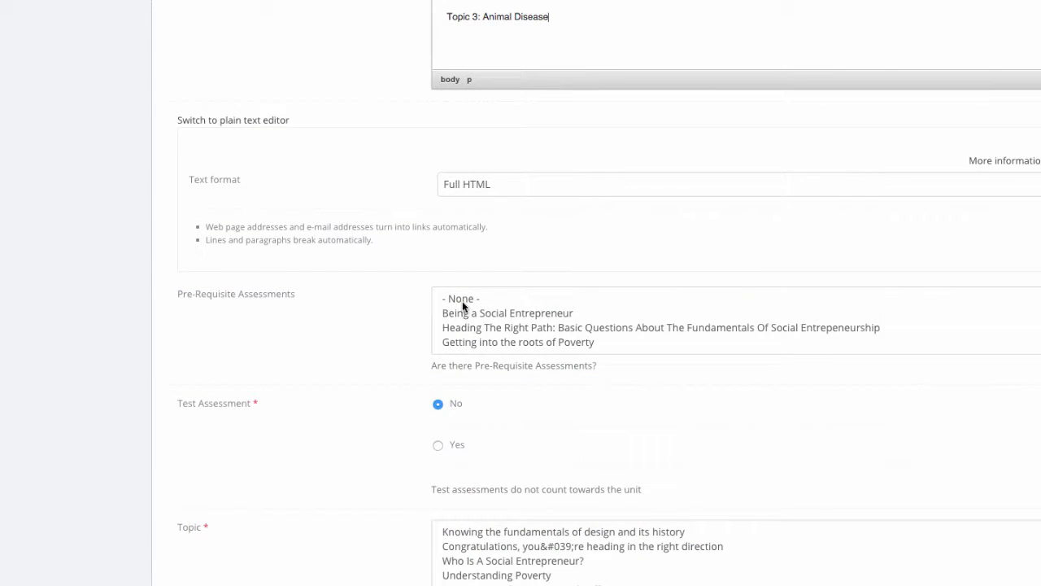
left_click(462, 300)
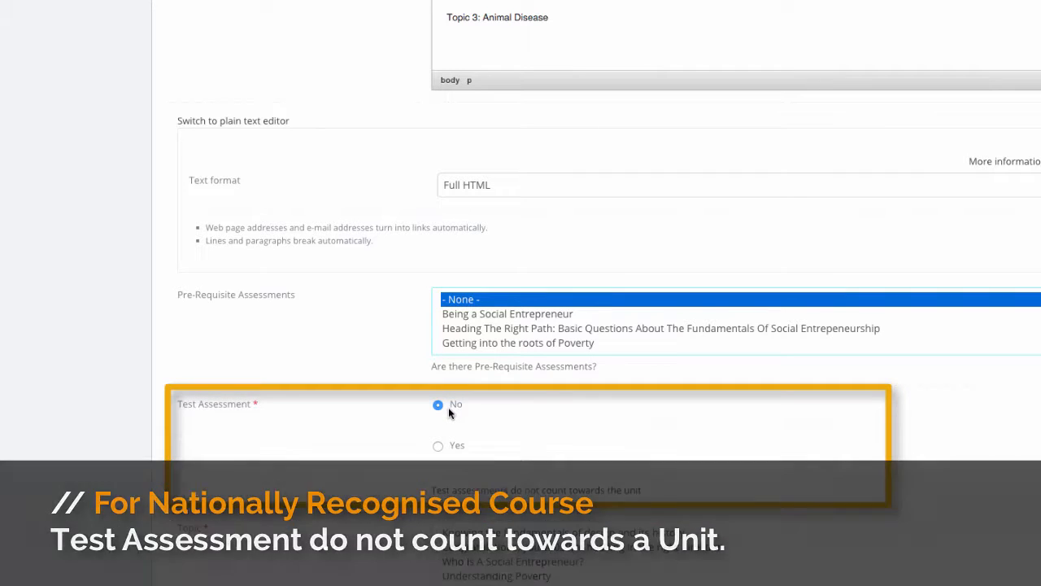
left_click(438, 447)
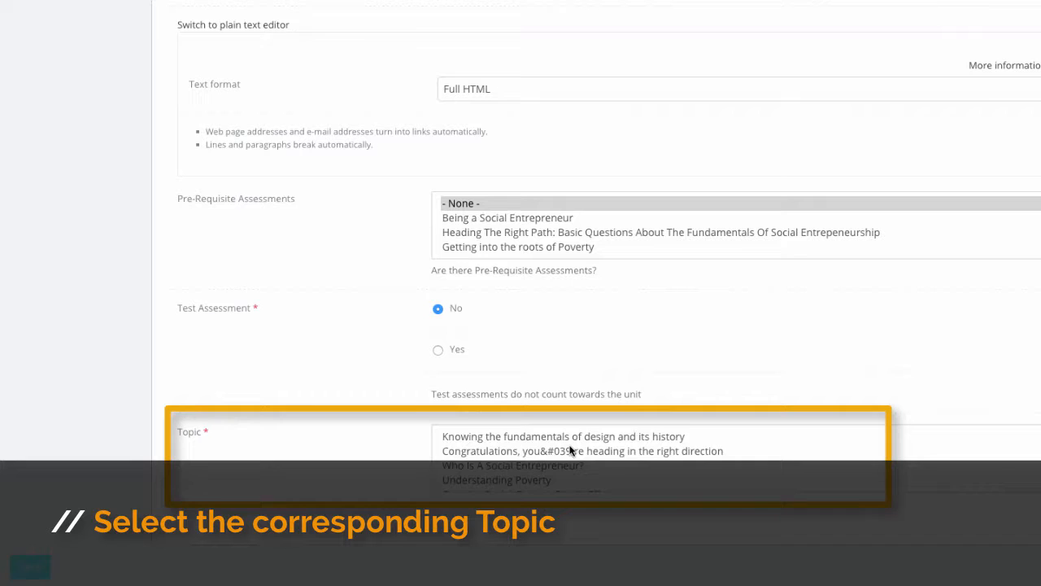
scroll(570, 451, "down", 2)
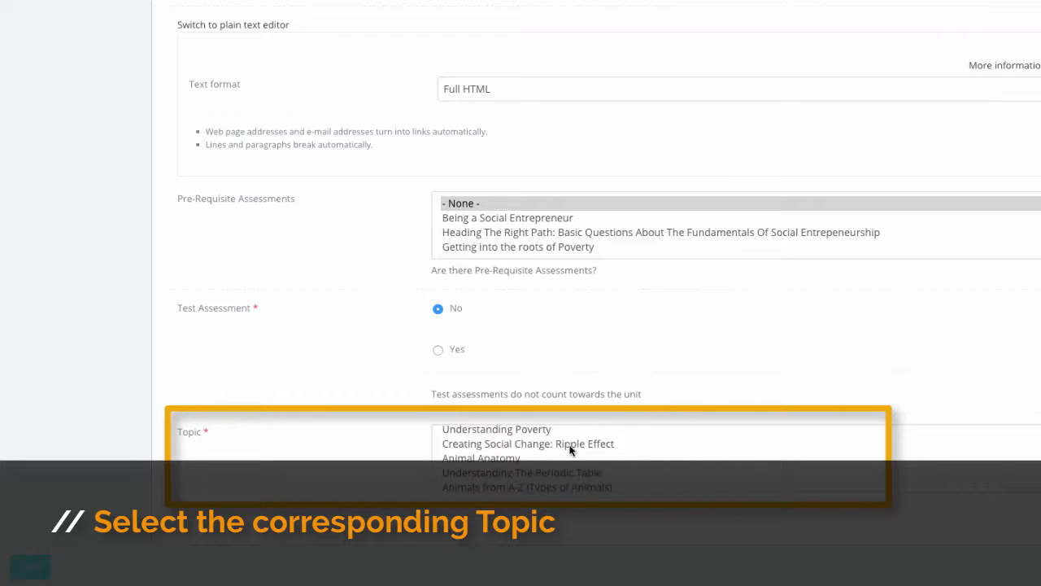
scroll(570, 451, "down", 1)
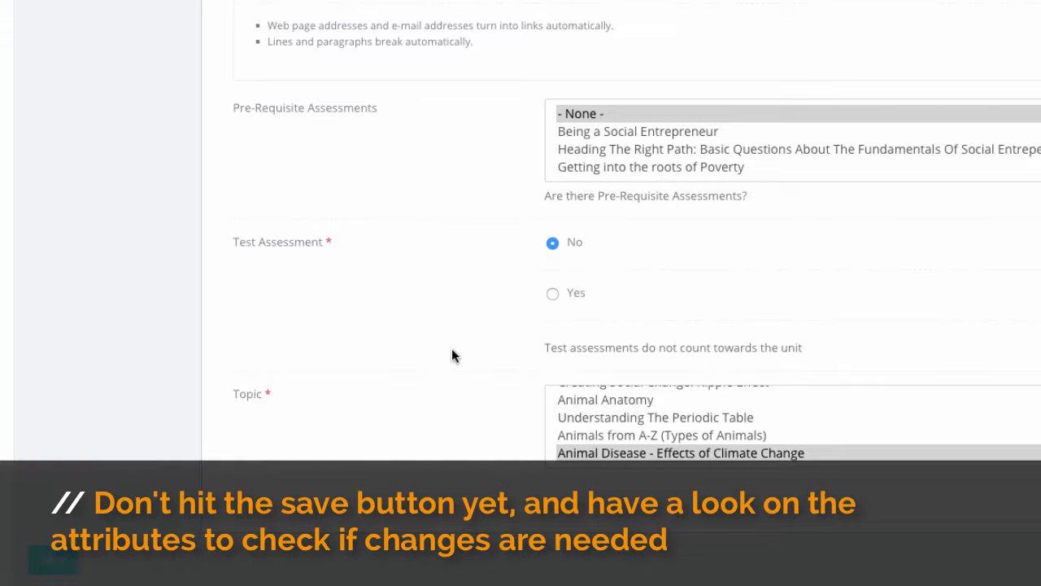
Step: Try out the Allow Resume, Allow Skipping questions and Backwards navigation settings in the quiz's taking options
scroll(451, 350, "up", 4)
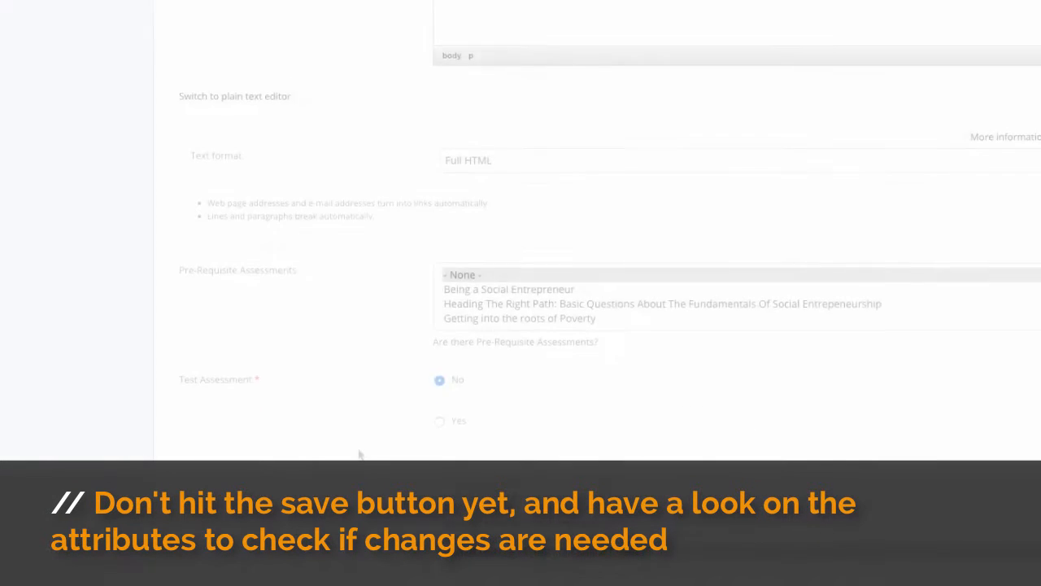
scroll(359, 455, "up", 5)
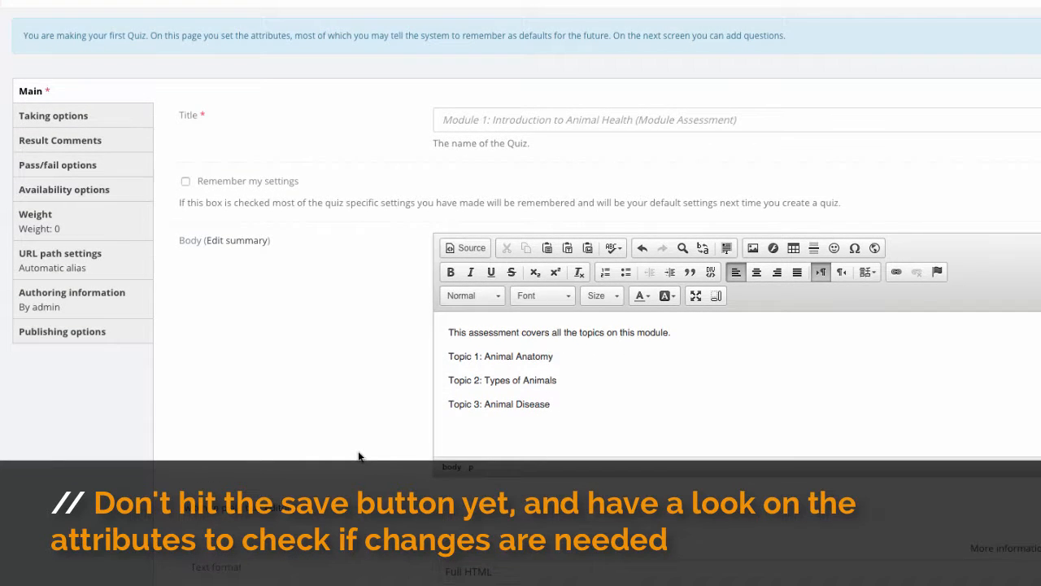
scroll(358, 455, "up", 1)
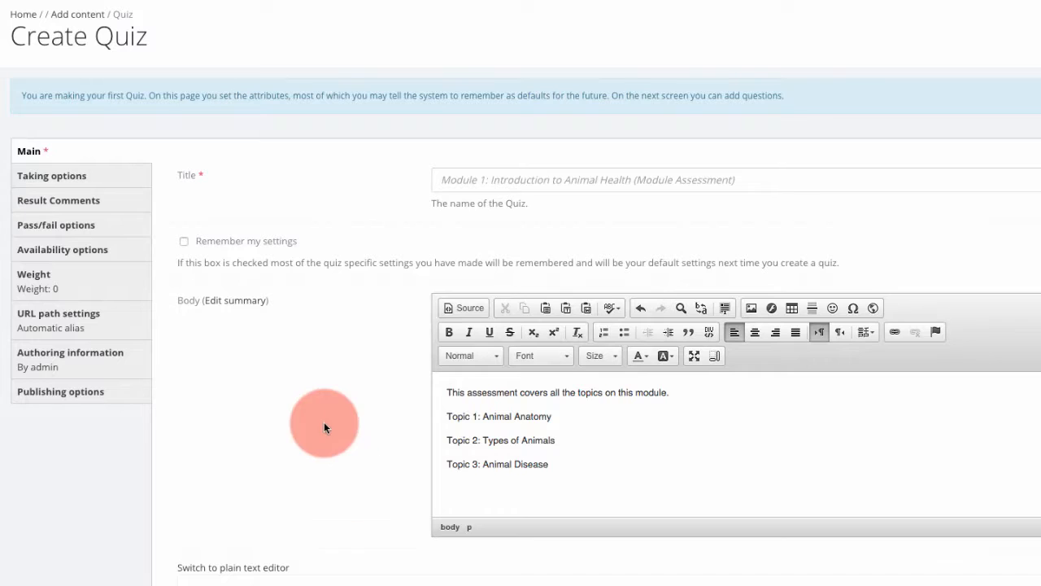
left_click(88, 186)
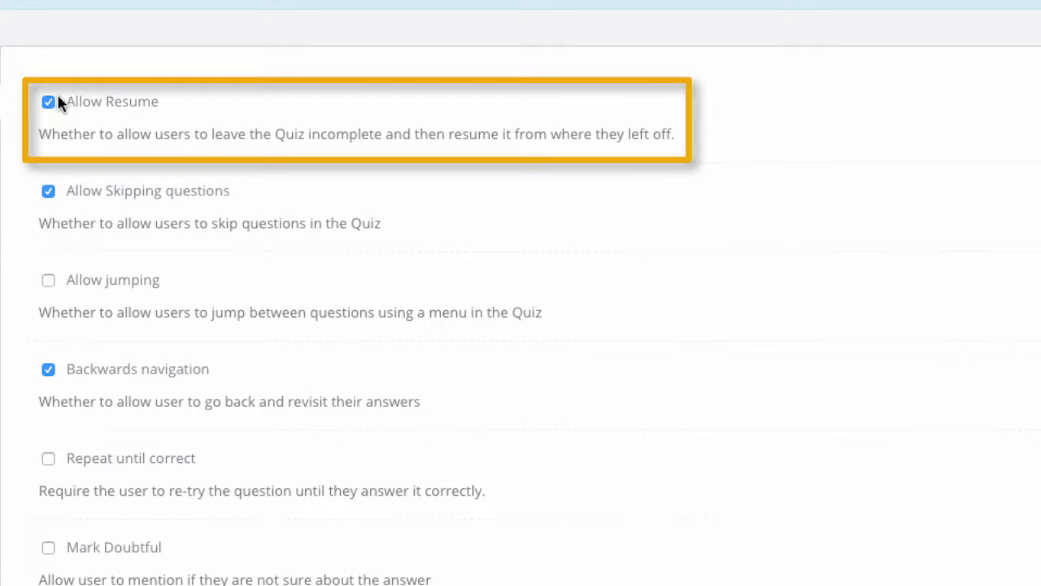
left_click(48, 102)
left_click(49, 102)
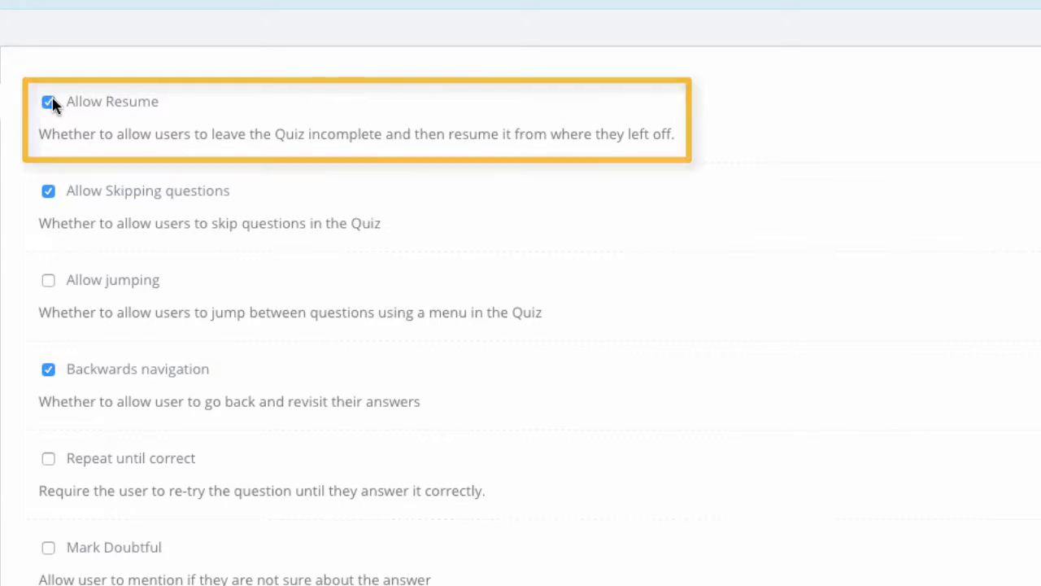
left_click(49, 191)
scroll(173, 275, "down", 3)
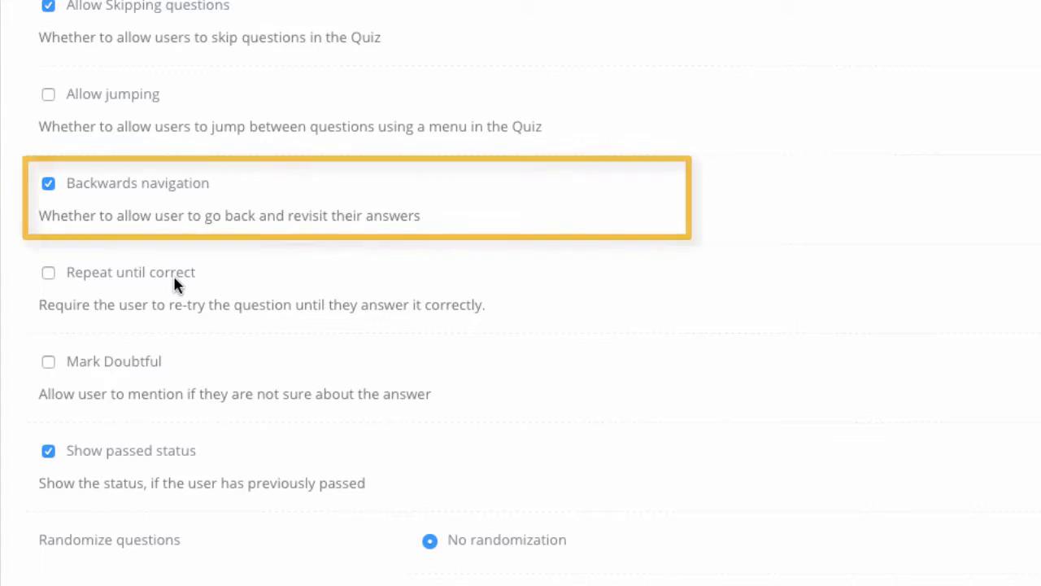
left_click(48, 184)
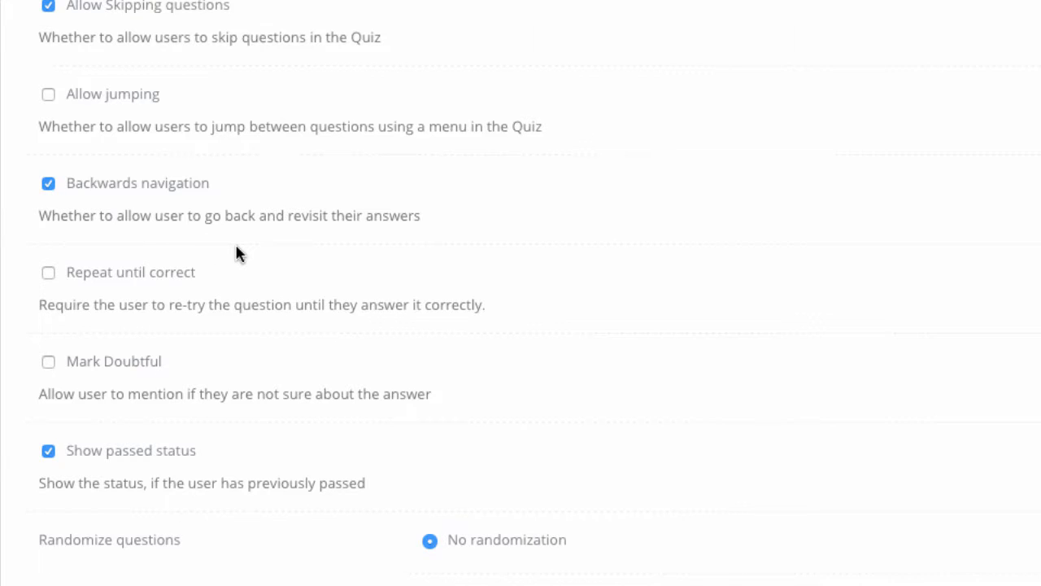
Step: Try the "After each question" and "Do not show" choices for the quiz's feedback time
scroll(236, 253, "down", 1)
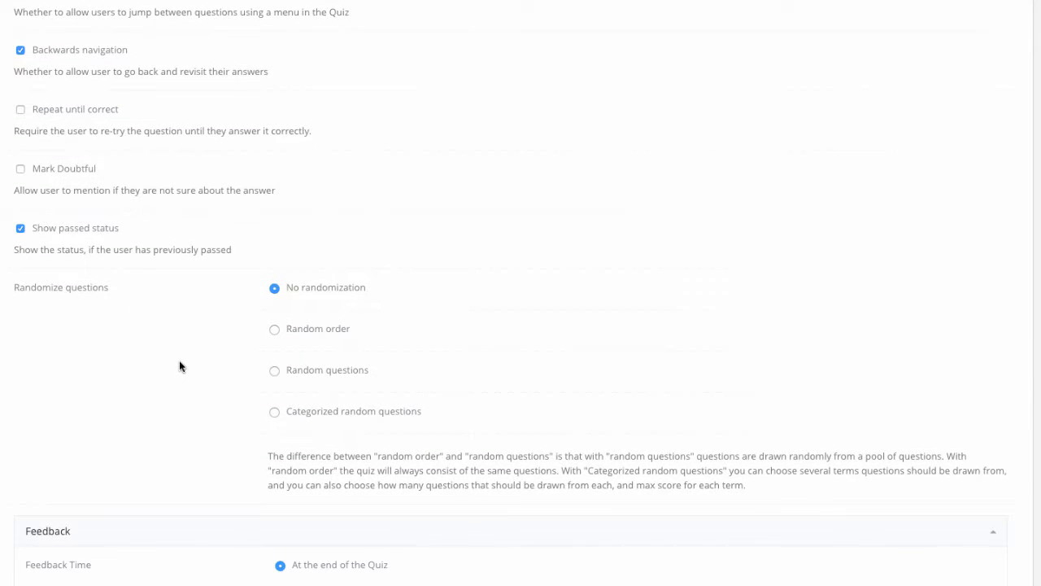
scroll(179, 361, "down", 2)
scroll(179, 366, "down", 1)
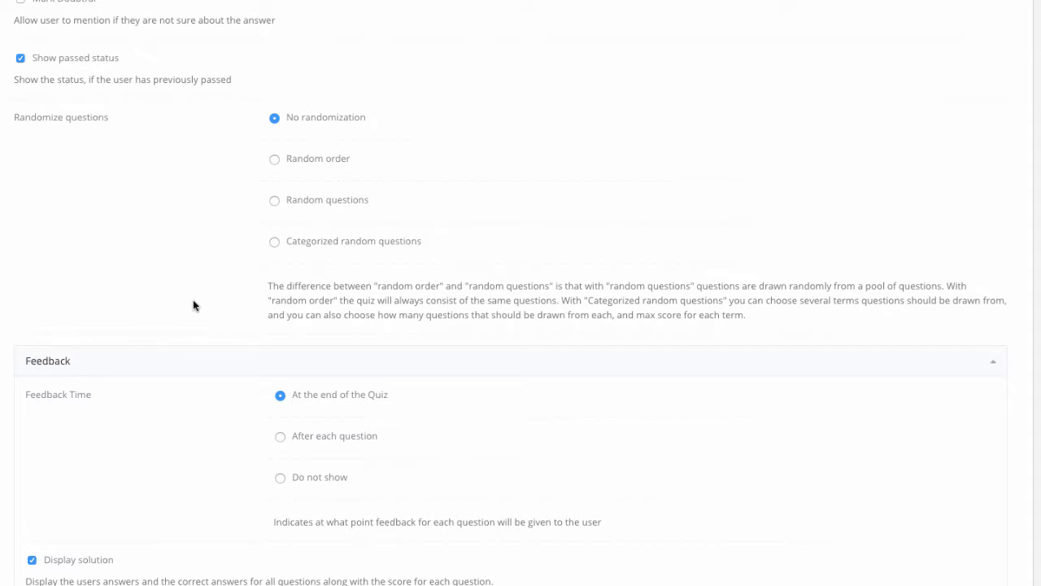
scroll(192, 305, "down", 1)
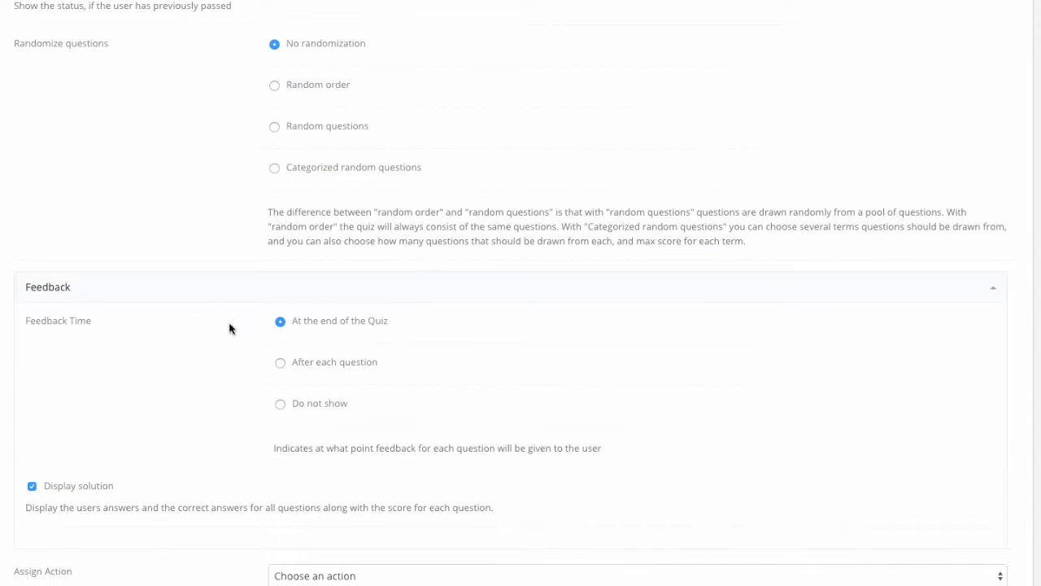
left_click(281, 364)
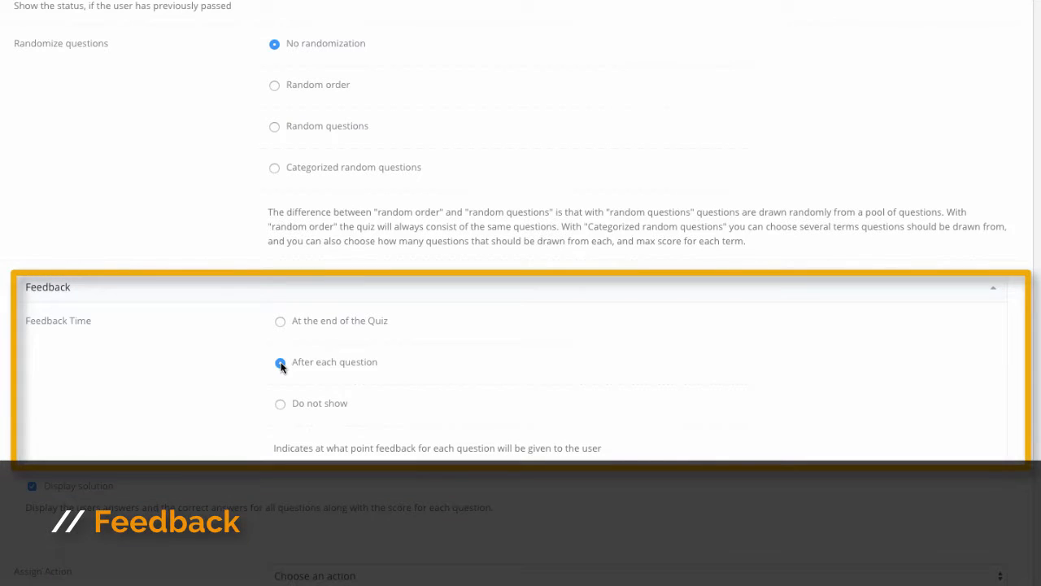
left_click(279, 404)
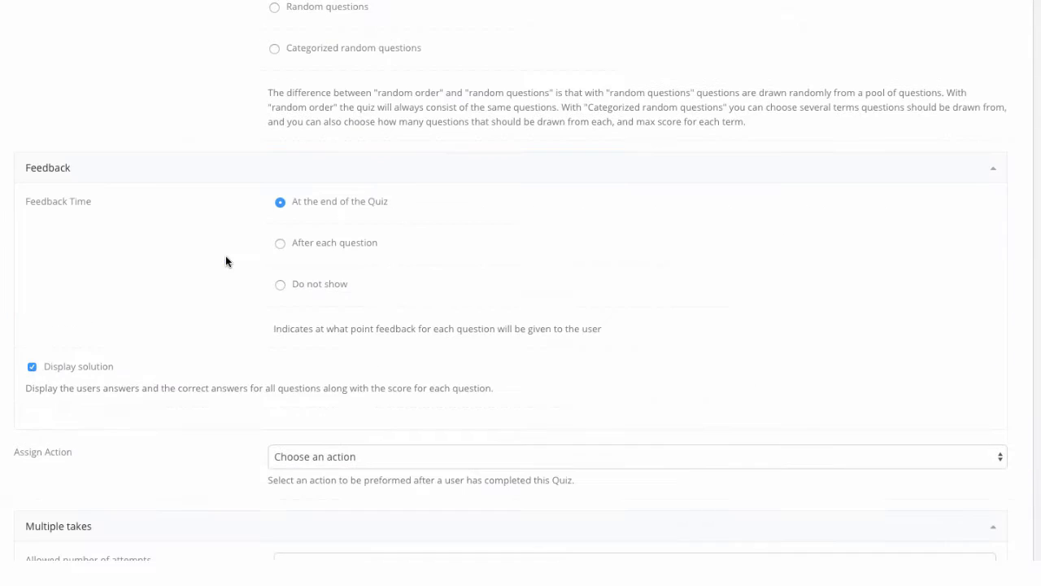
scroll(227, 258, "down", 1)
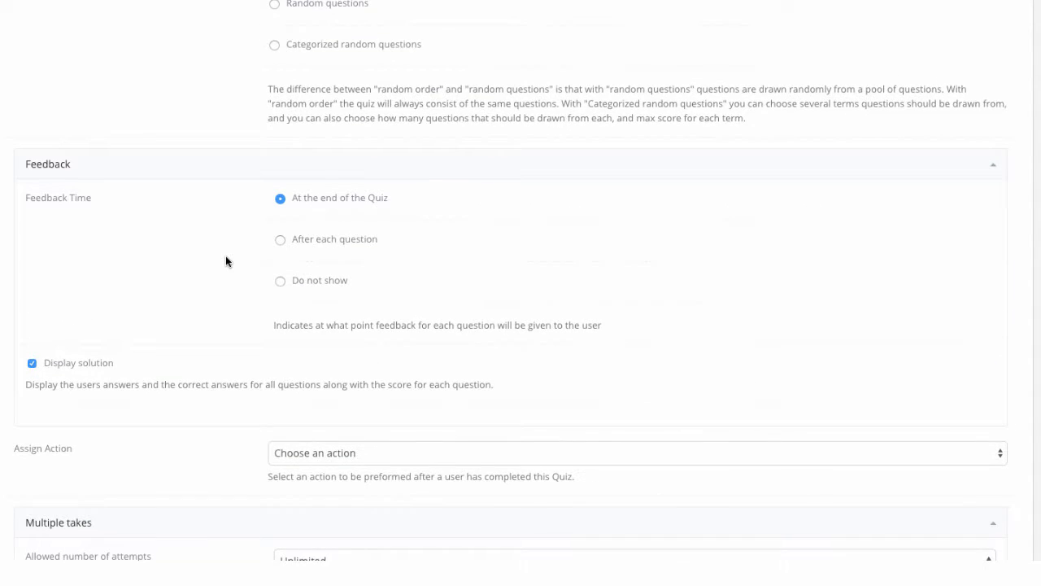
scroll(226, 260, "down", 2)
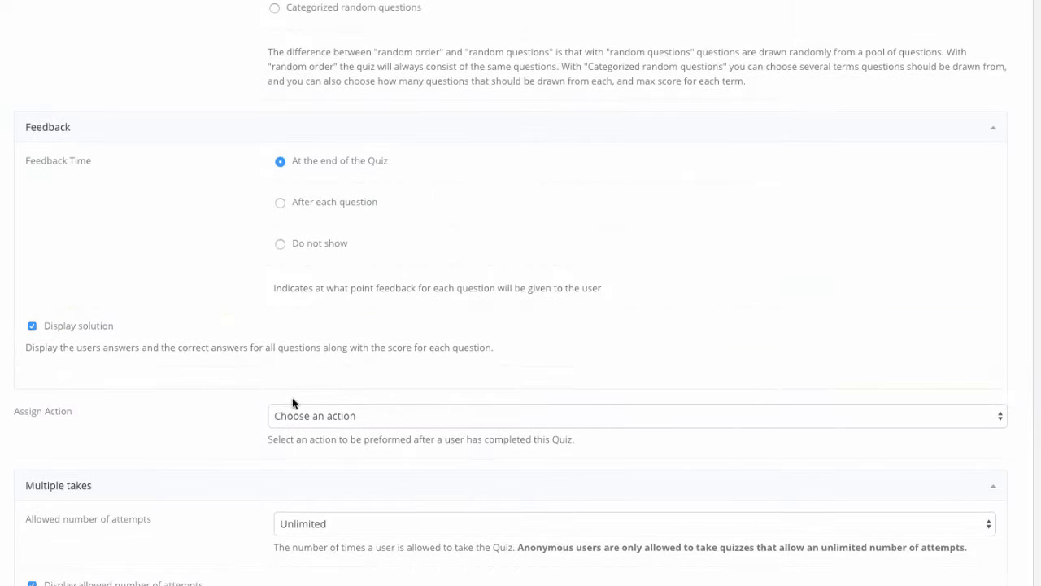
Step: Check which actions can be assigned to run after a user completes the quiz
left_click(319, 415)
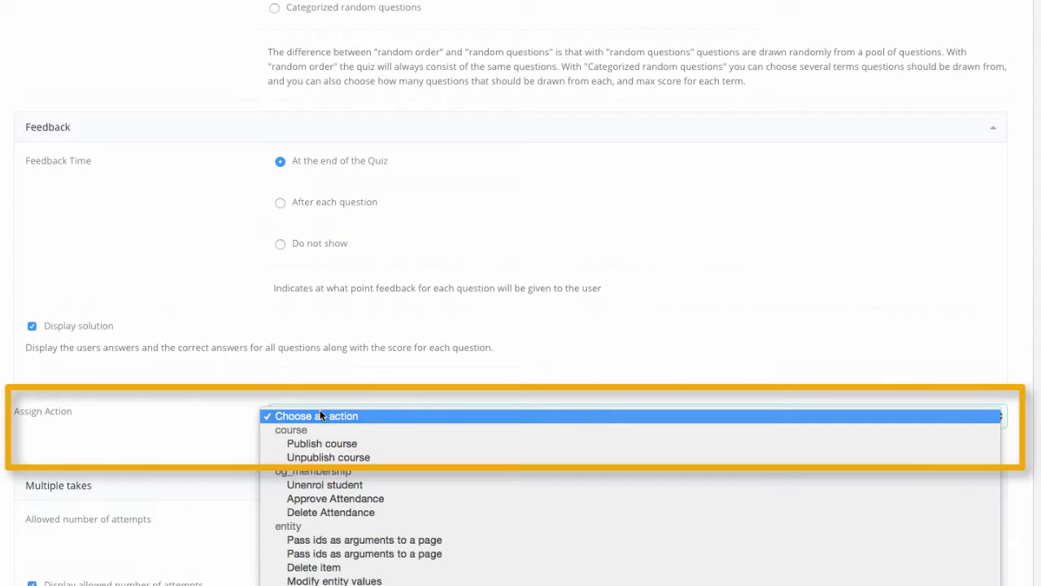
left_click(320, 416)
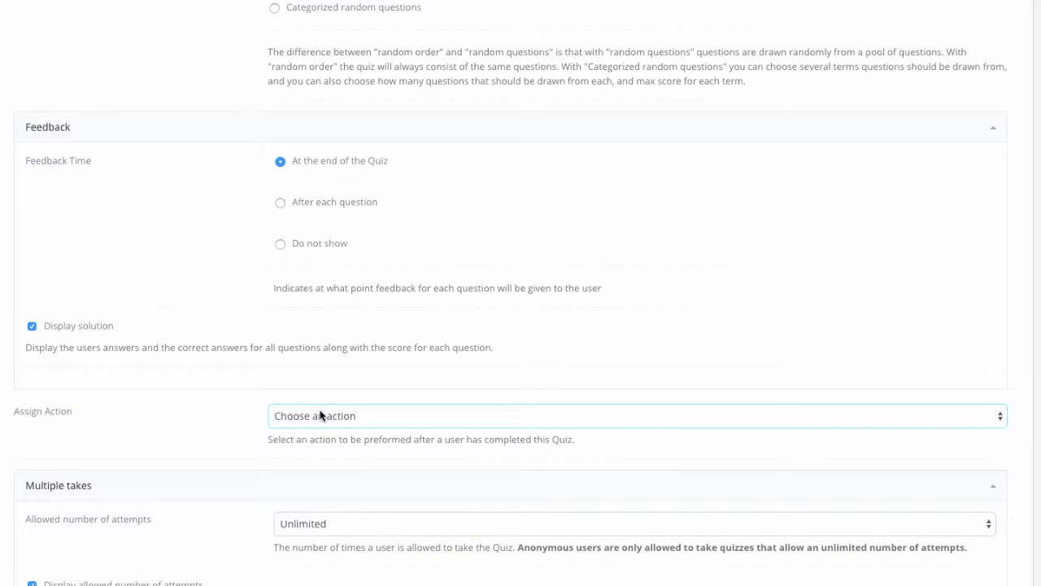
left_click(320, 414)
left_click(320, 415)
Step: Set the allowed number of attempts for the quiz to 3
scroll(228, 411, "down", 3)
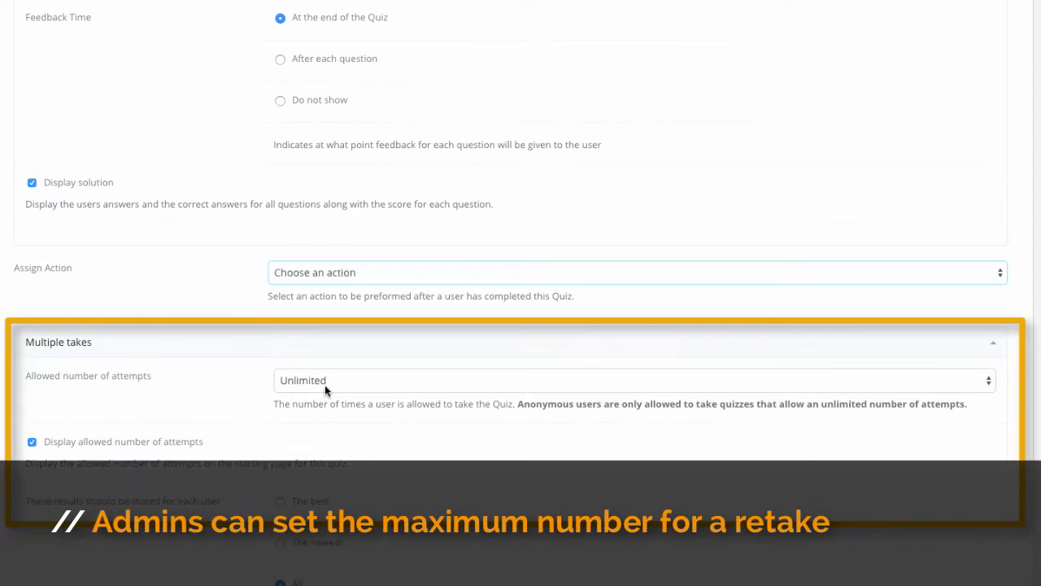
left_click(326, 381)
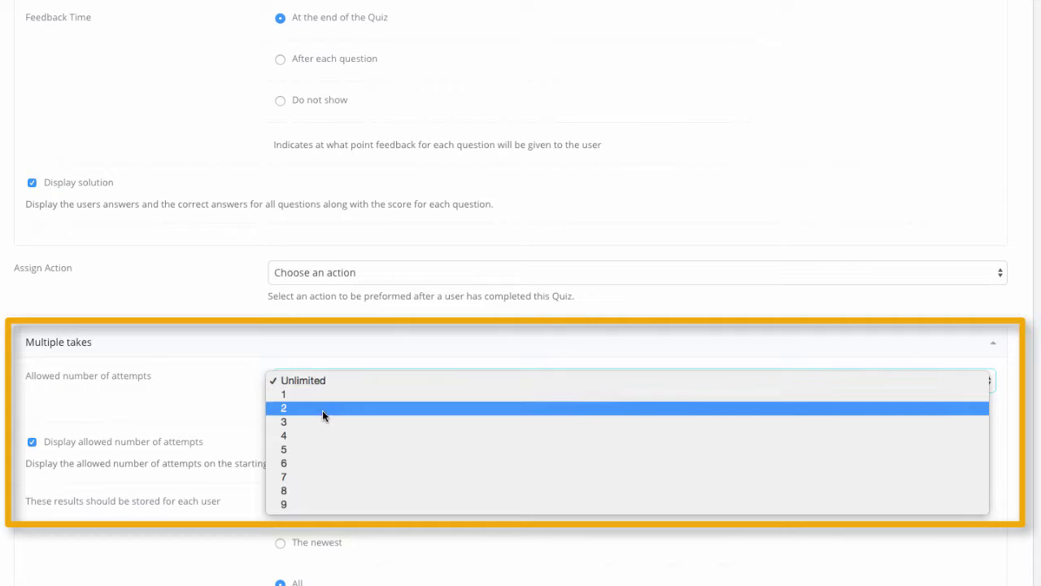
left_click(322, 421)
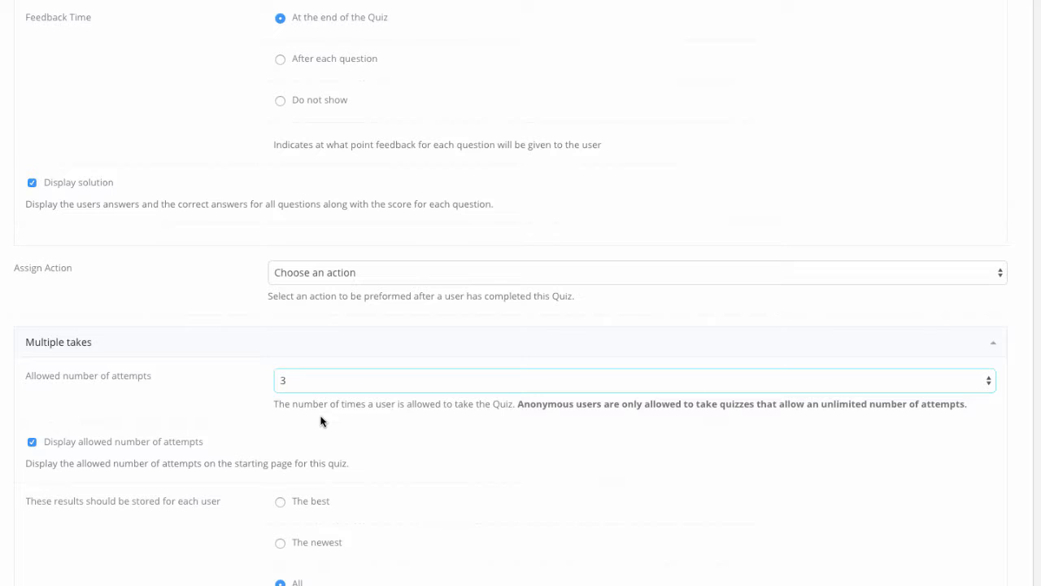
Step: Fill Result Option 1 with the name "Congratulations!", start range 75-100 and text "You've passed the first module, you may now proceed with Module 2."
scroll(376, 222, "up", 3)
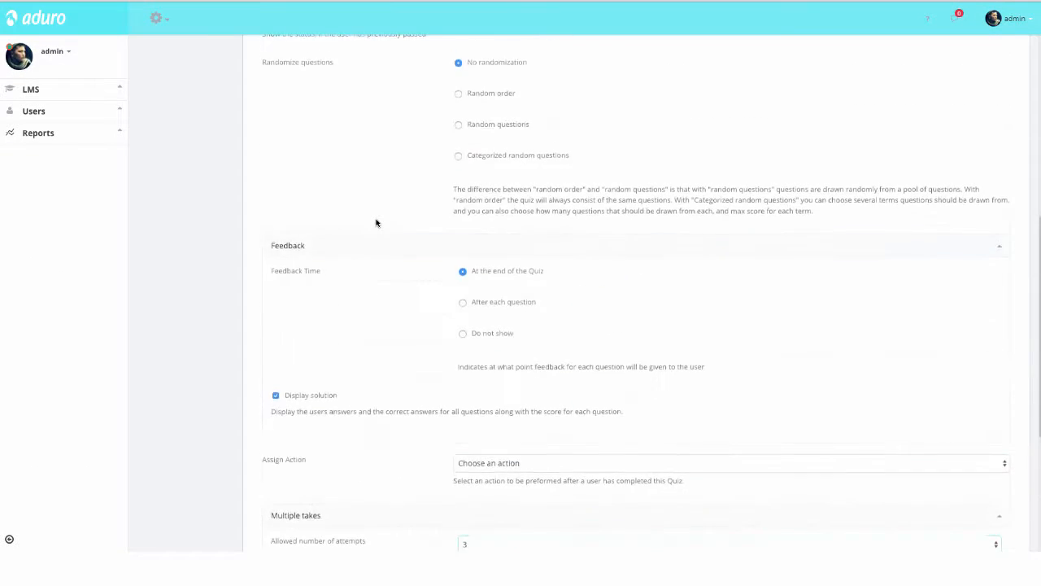
scroll(375, 222, "up", 5)
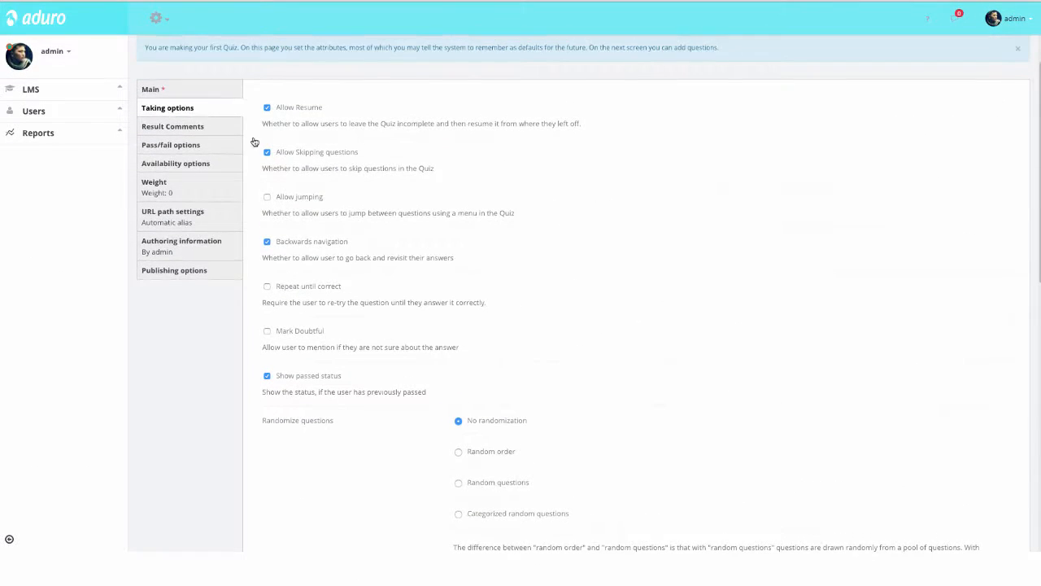
left_click(195, 129)
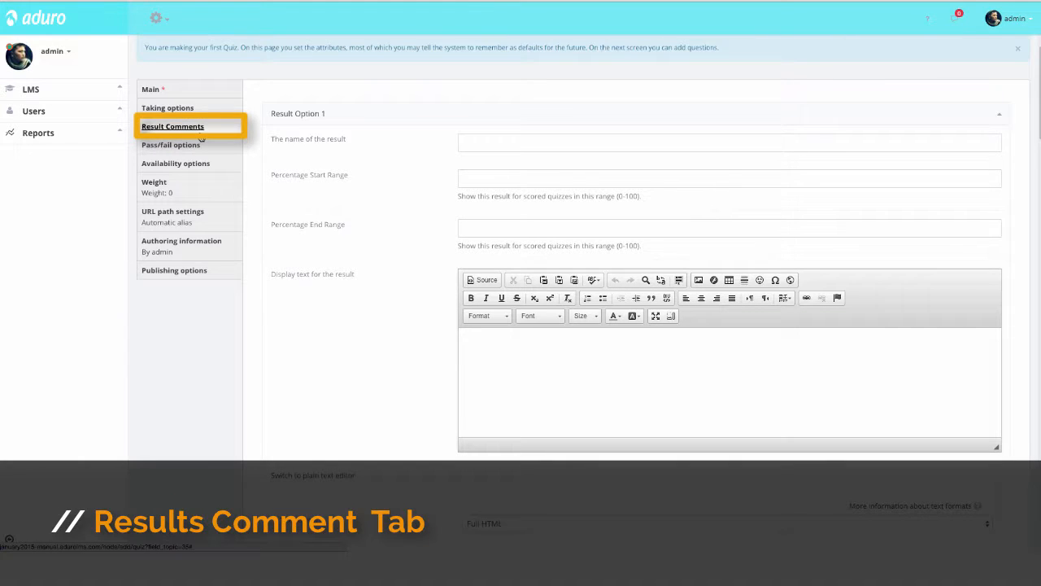
left_click(487, 141)
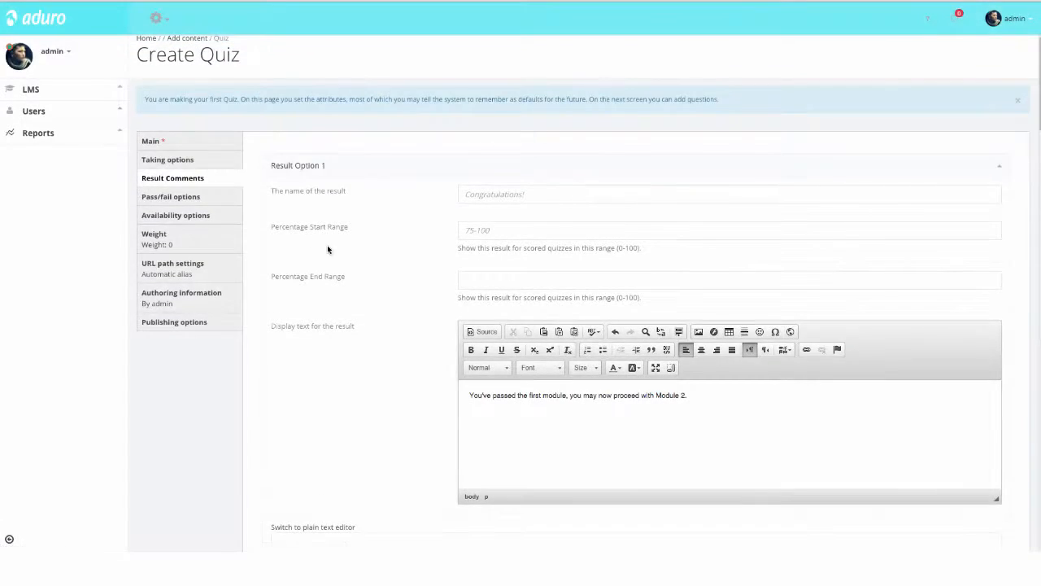
Step: Set the pass rate to 75 and the passed summary to "We're glad to inform you that you have passed the module's sole assessment!"
left_click(170, 197)
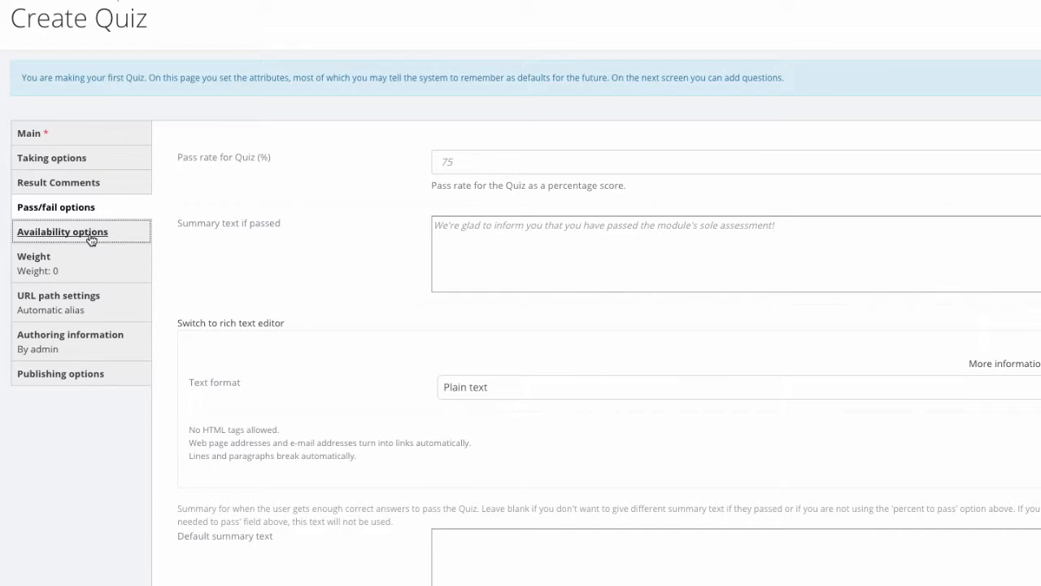
Step: Turn off Always Available and set the quiz to open on 1 Mar 2015 and close on 31 Mar 2015
left_click(91, 240)
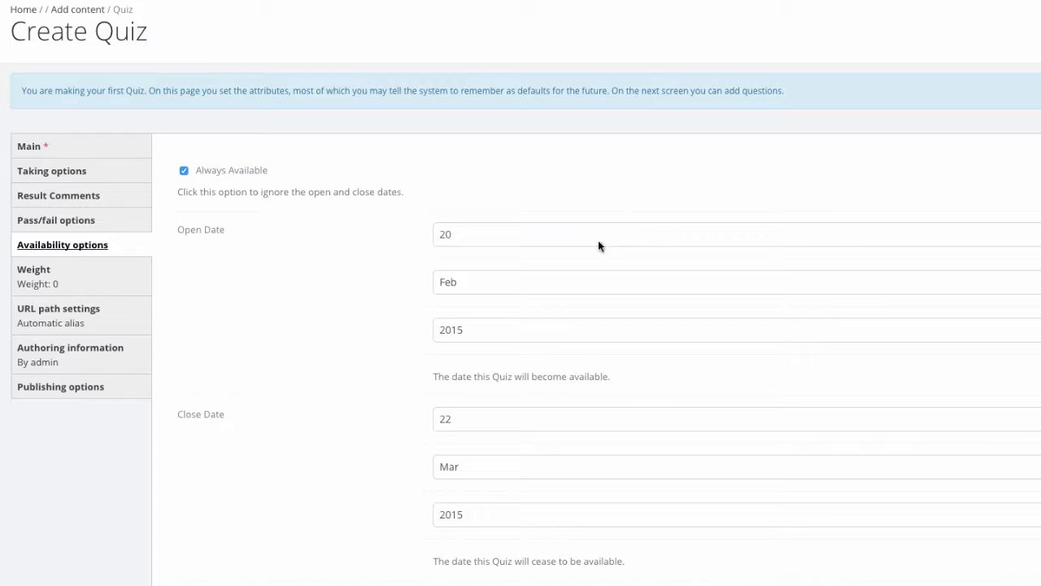
left_click(184, 170)
left_click(504, 234)
left_click(504, 235)
left_click(537, 281)
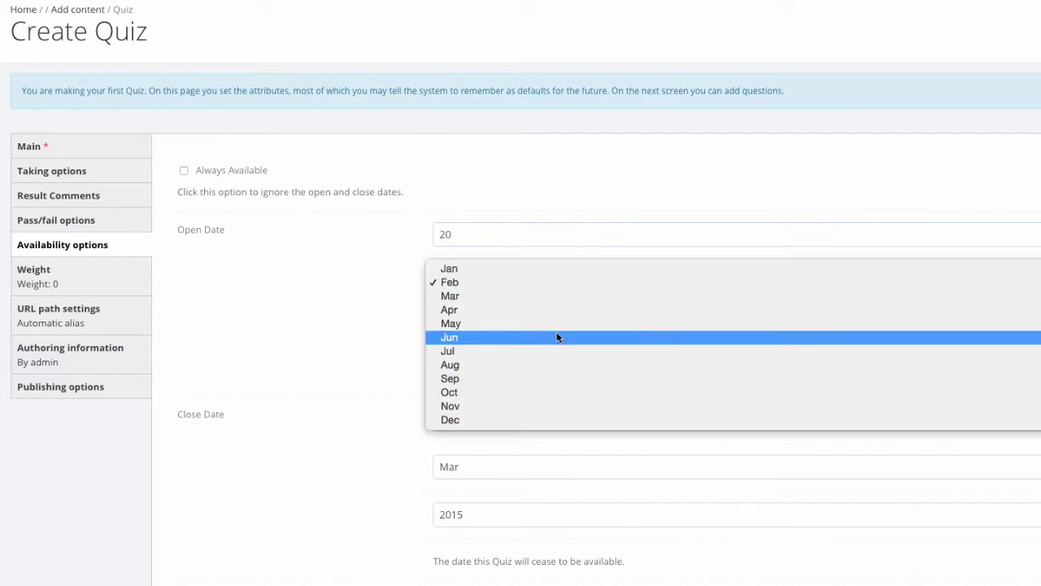
left_click(558, 336)
left_click(489, 238)
left_click(489, 238)
left_click(461, 284)
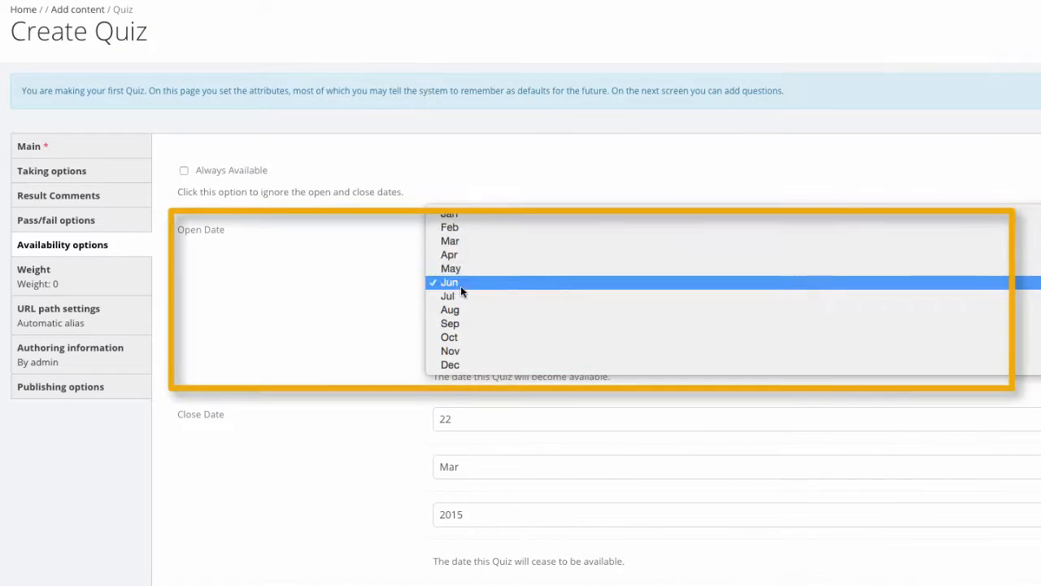
left_click(466, 243)
left_click(467, 235)
left_click(466, 235)
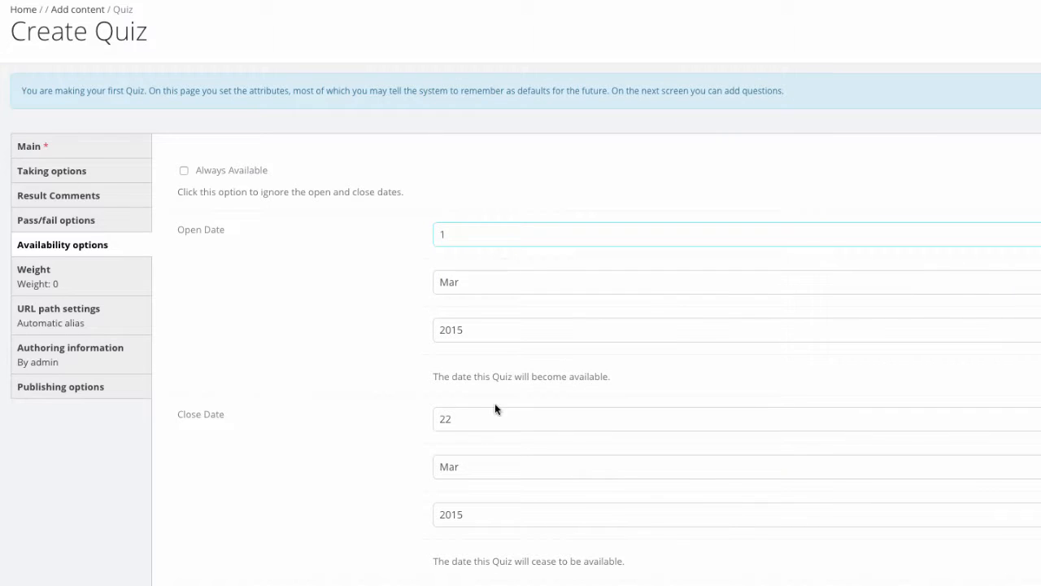
left_click(479, 424)
left_click(471, 542)
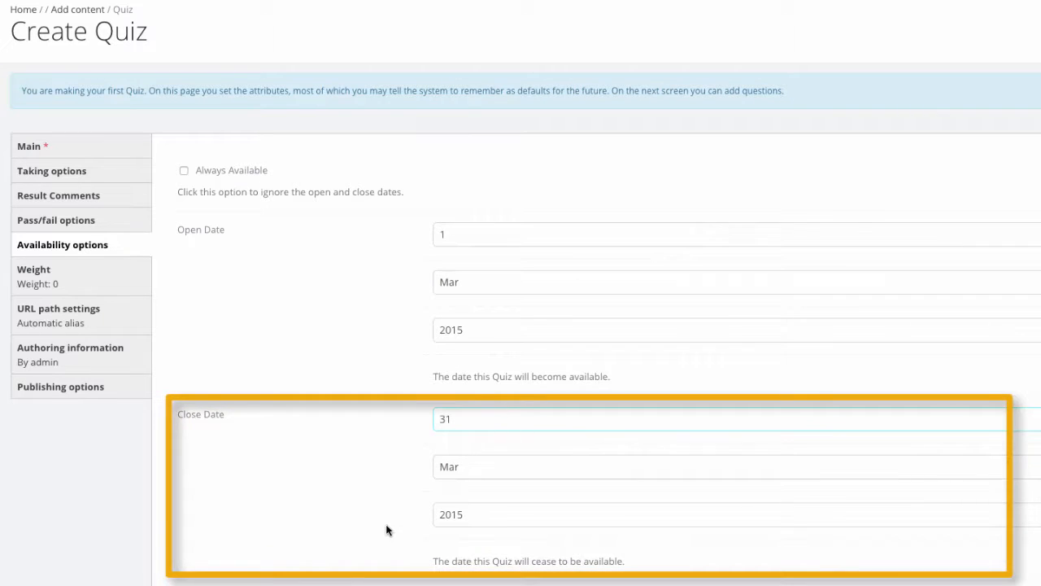
Step: Review the quiz's weight, URL path, authoring information and publishing settings
left_click(96, 280)
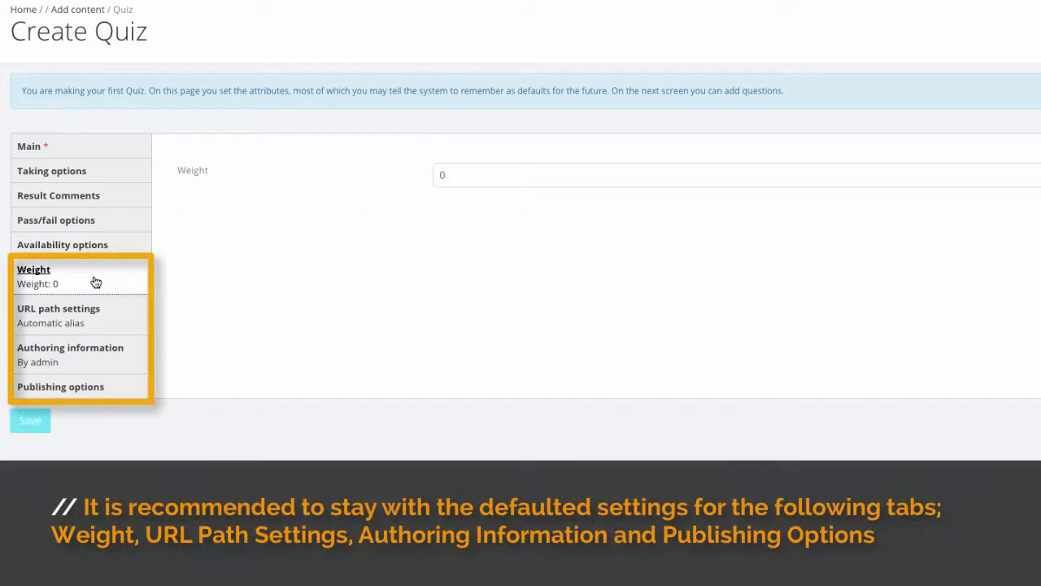
left_click(104, 327)
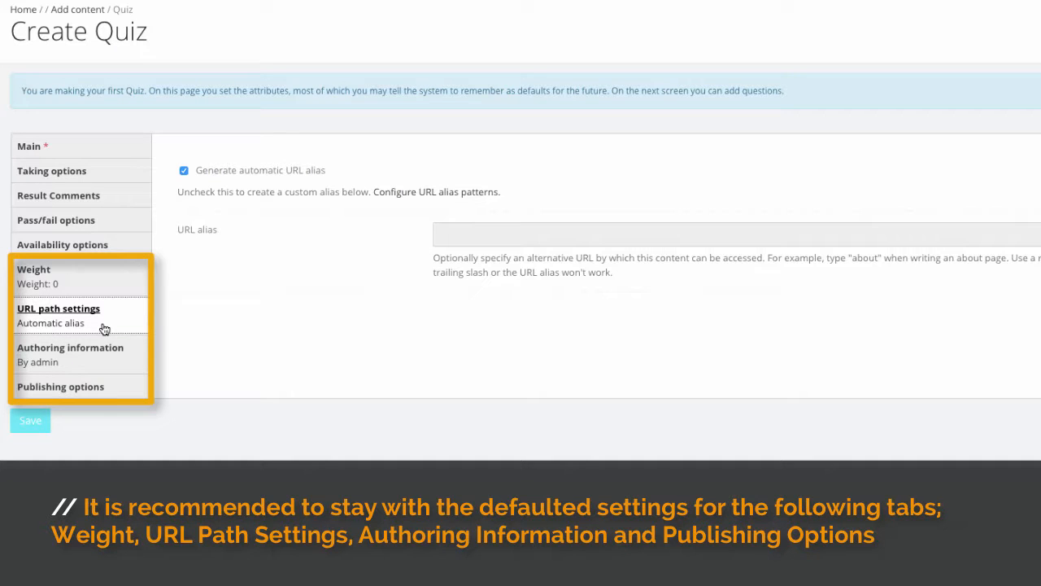
left_click(111, 352)
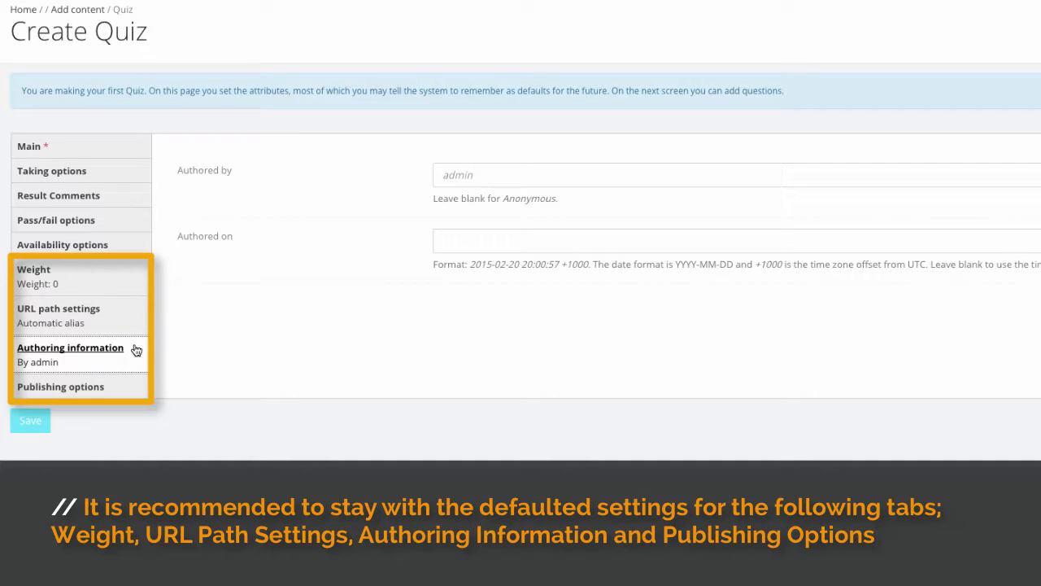
left_click(101, 391)
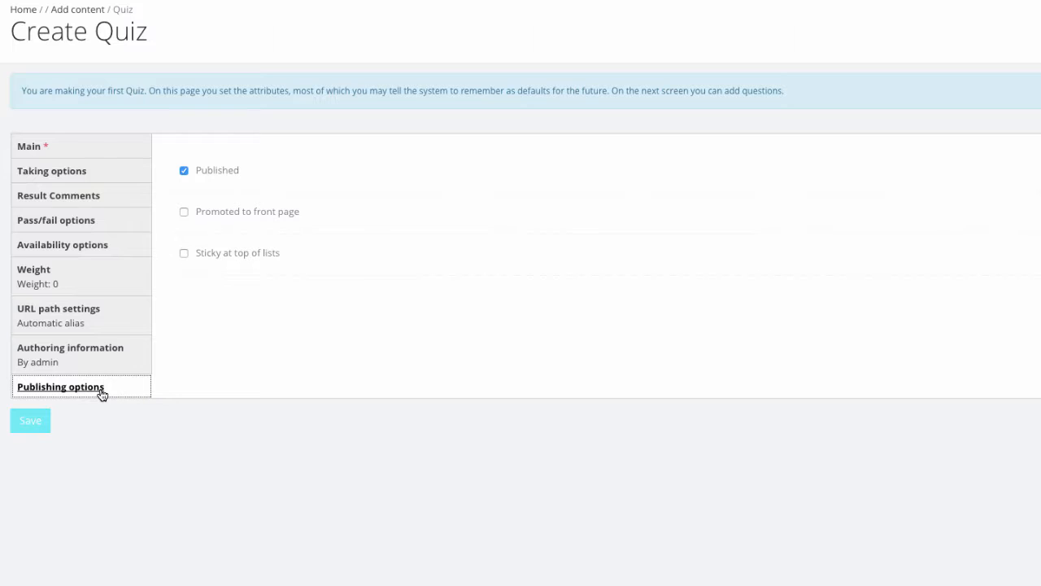
Step: Have the quiz settings remembered as defaults for future quizzes and save the quiz
left_click(46, 145)
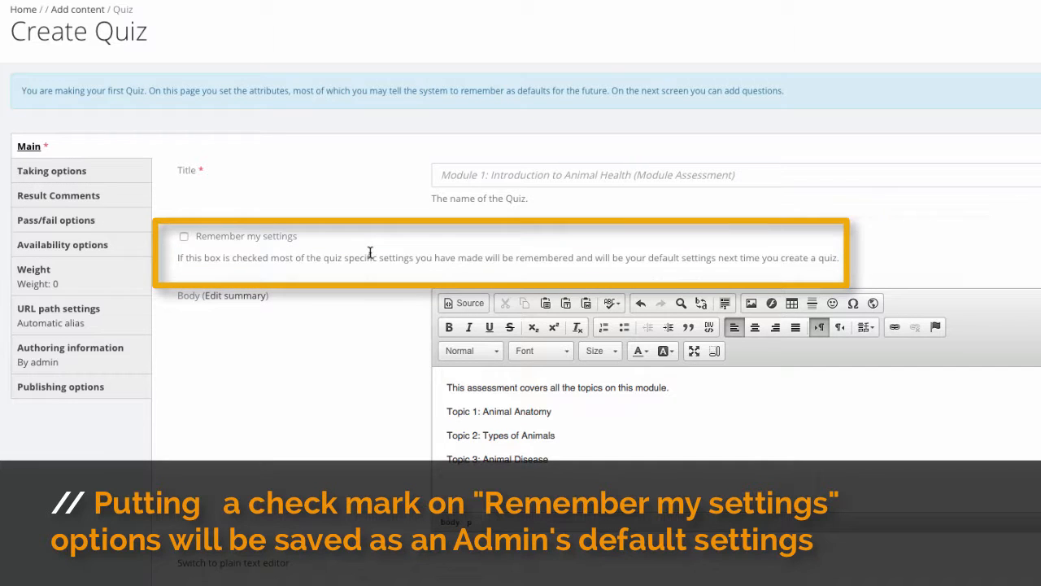
left_click(185, 239)
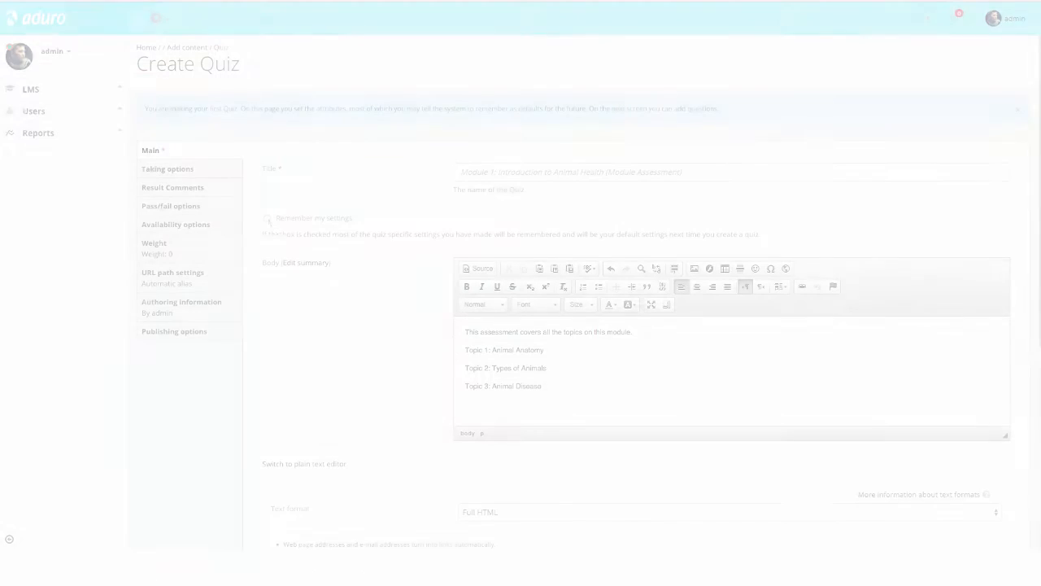
scroll(379, 284, "down", 5)
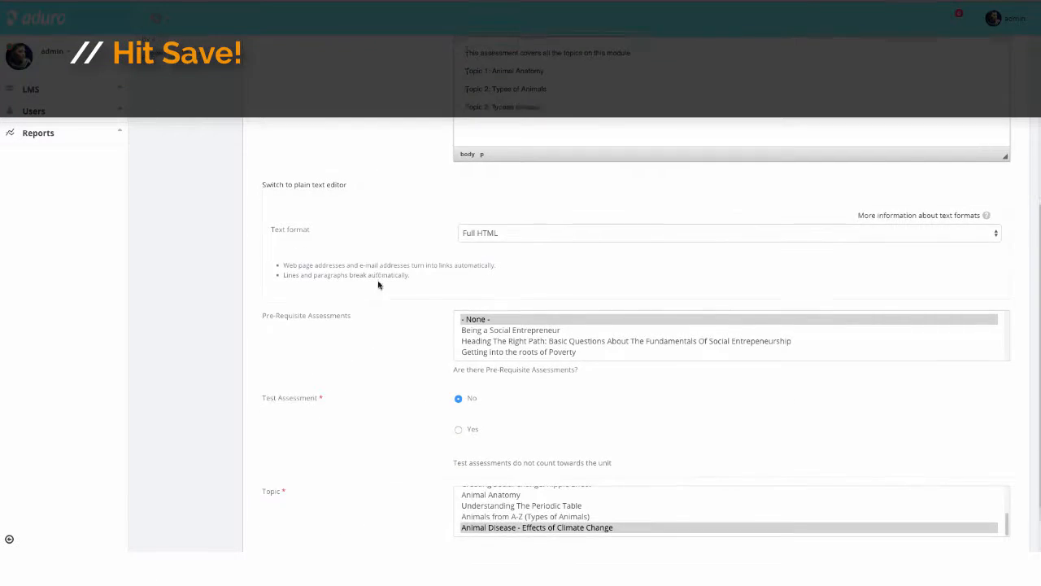
left_click(151, 534)
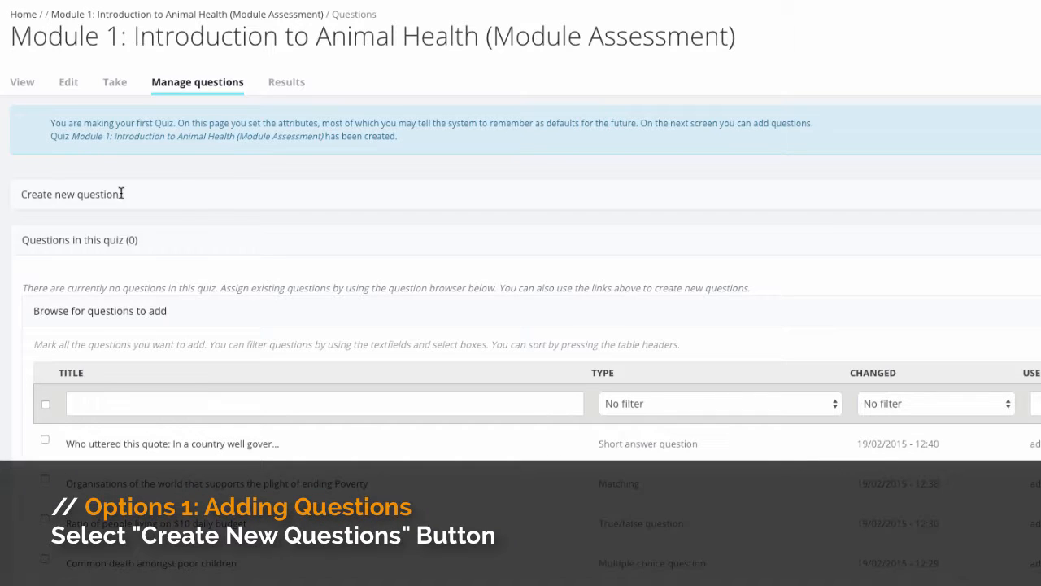
Step: Add the existing question "Common death amongst poor children" to the quiz
left_click_drag(119, 196, 24, 203)
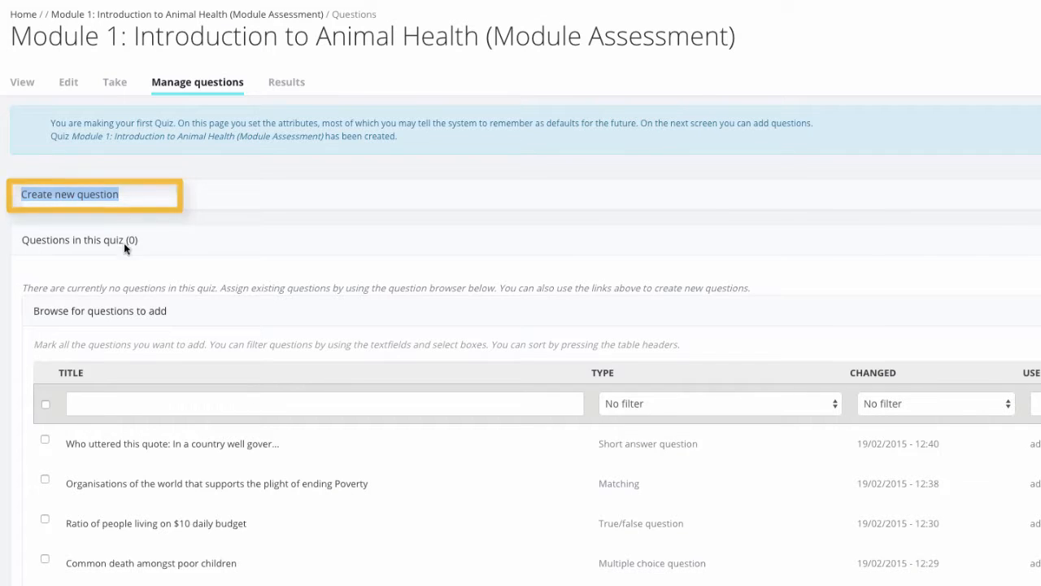
left_click_drag(167, 311, 34, 312)
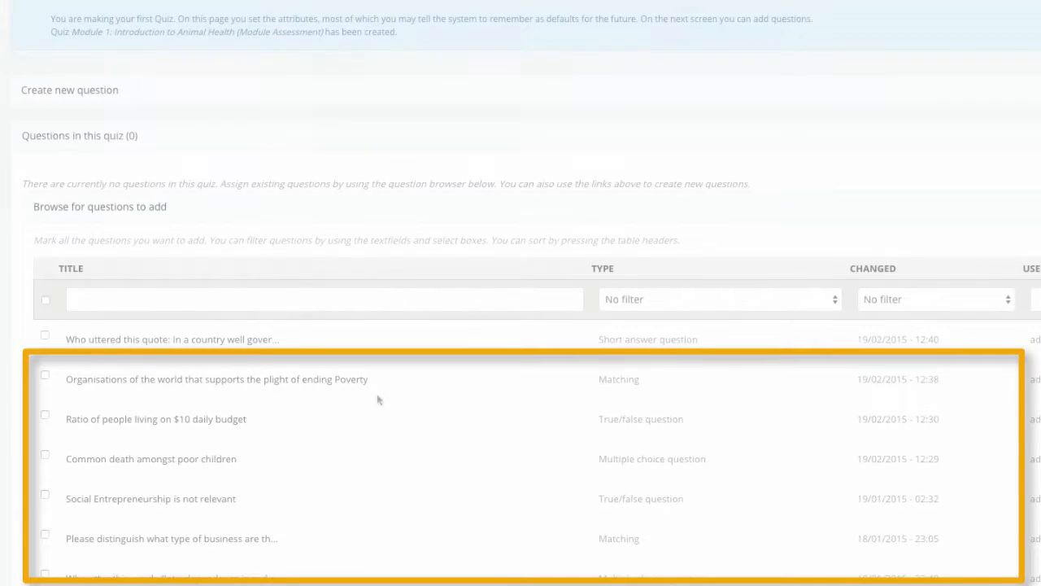
left_click(42, 454)
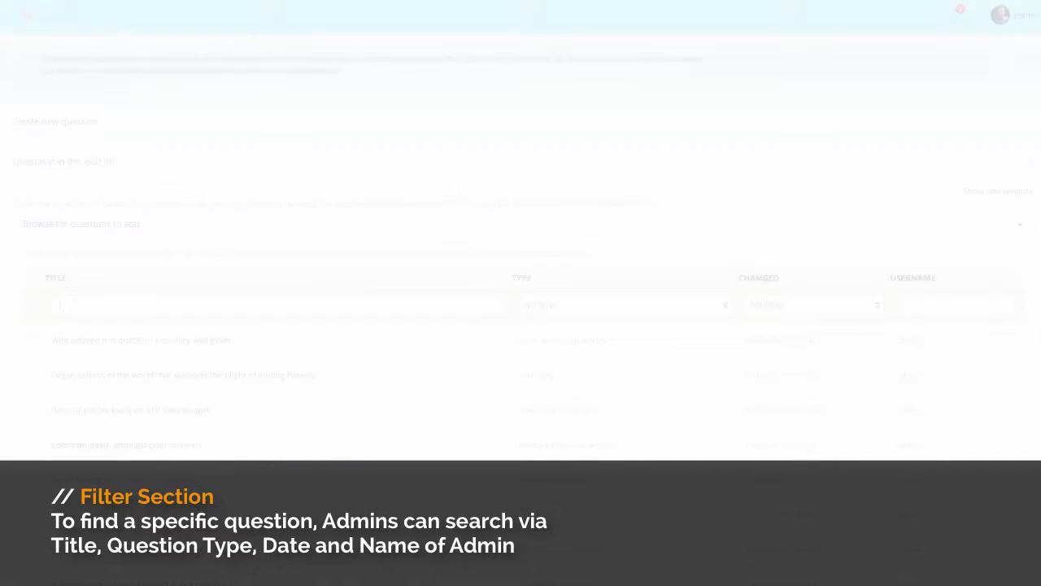
Step: Check the type and changed-date filters available for finding existing questions
left_click(545, 305)
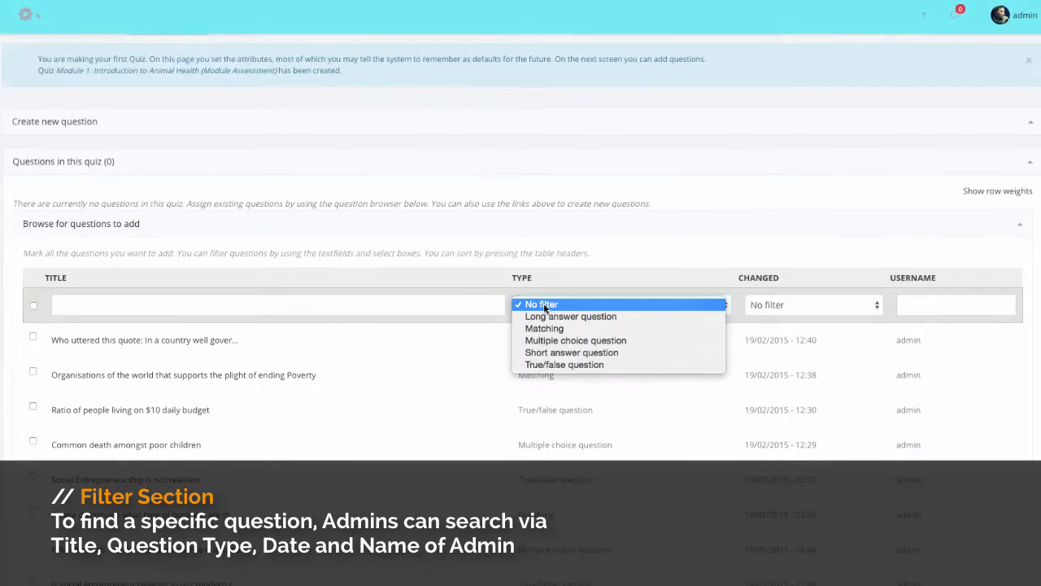
left_click(771, 306)
left_click(772, 305)
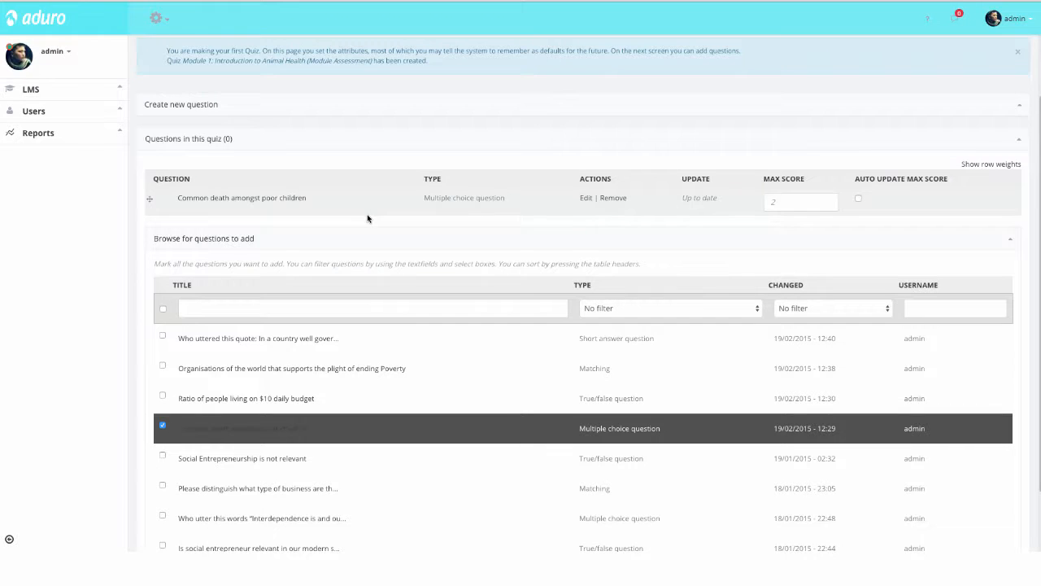
Step: Remove the question "Common death amongst poor children" from the quiz and submit the question list
left_click(643, 213)
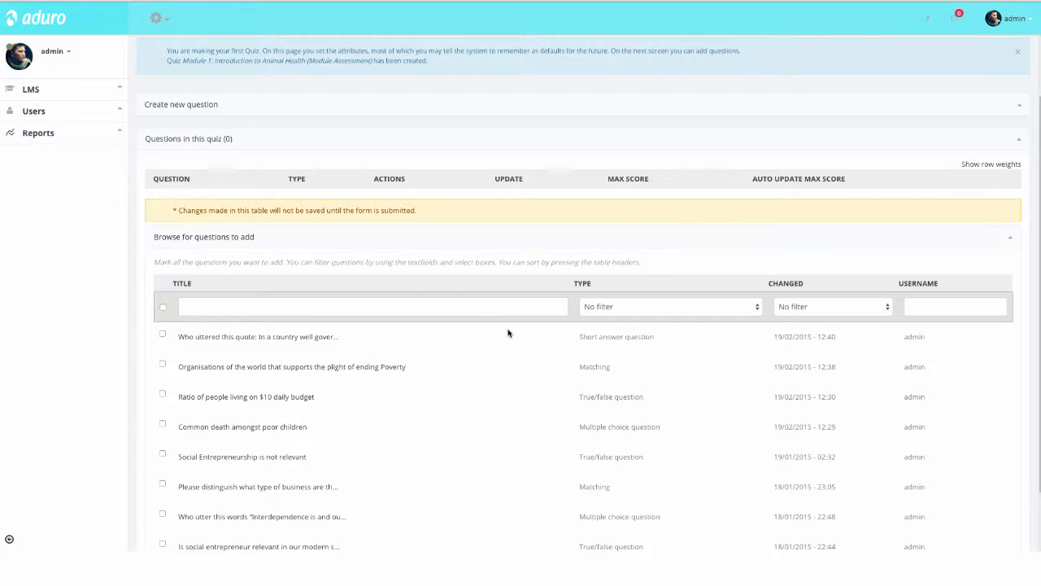
scroll(508, 333, "down", 2)
left_click(161, 540)
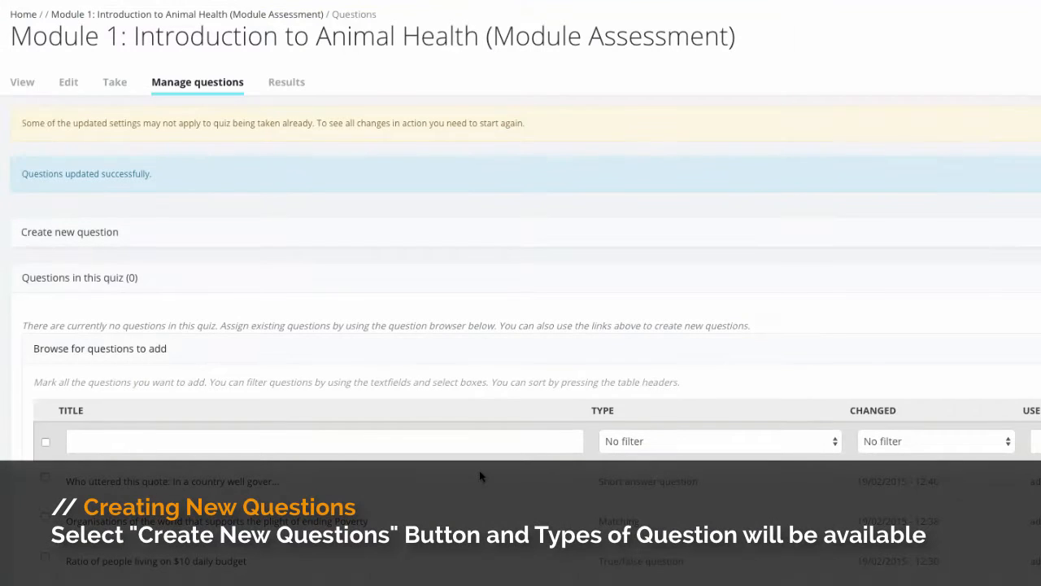
Step: Open a new long answer question form and examine its question, title, rubric and quiz assignment fields
left_click(101, 235)
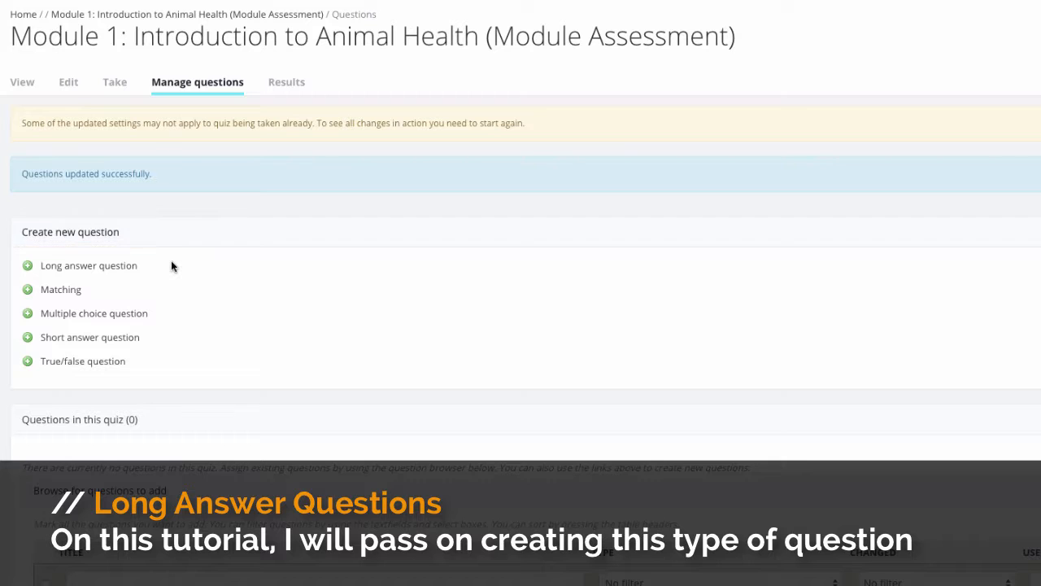
left_click(89, 266)
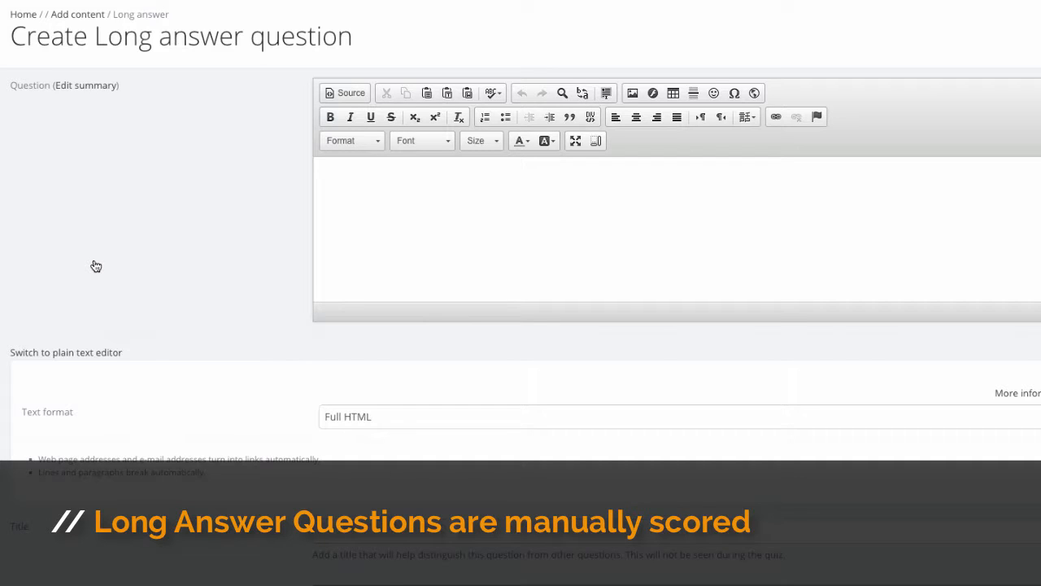
left_click(351, 210)
scroll(350, 213, "down", 2)
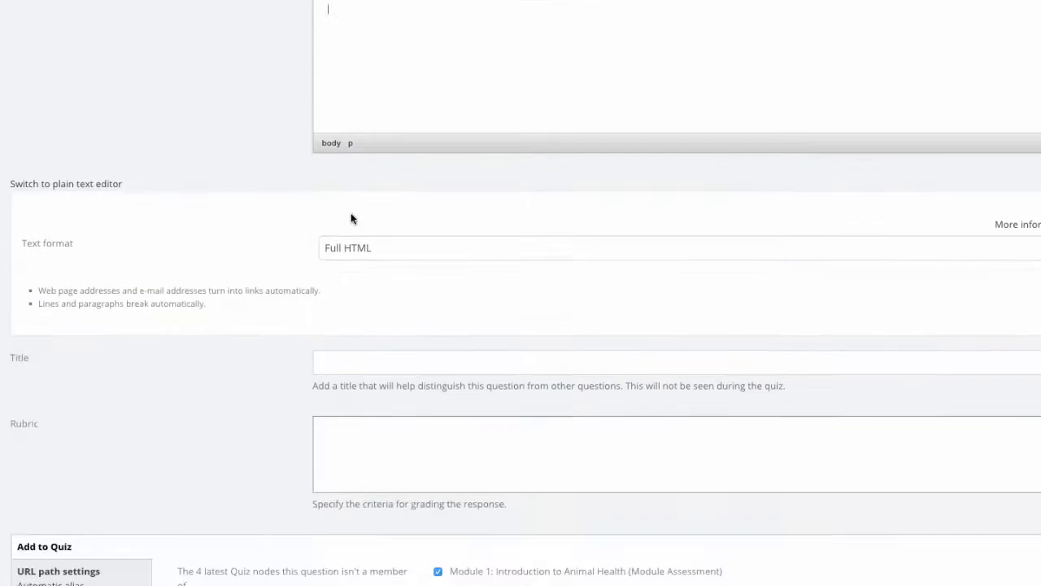
scroll(350, 213, "down", 2)
left_click(350, 189)
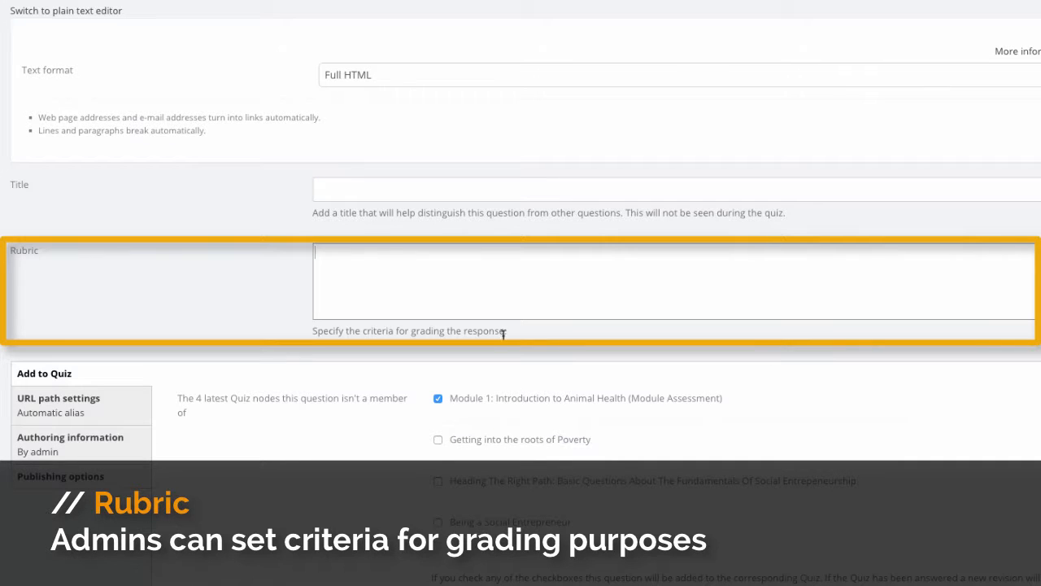
left_click_drag(507, 332, 310, 333)
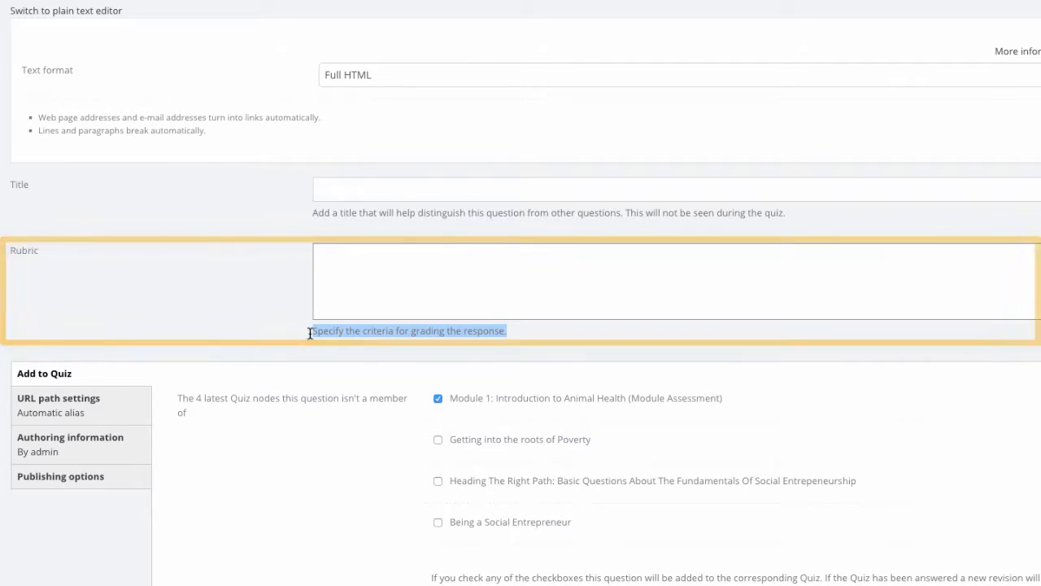
scroll(308, 332, "down", 1)
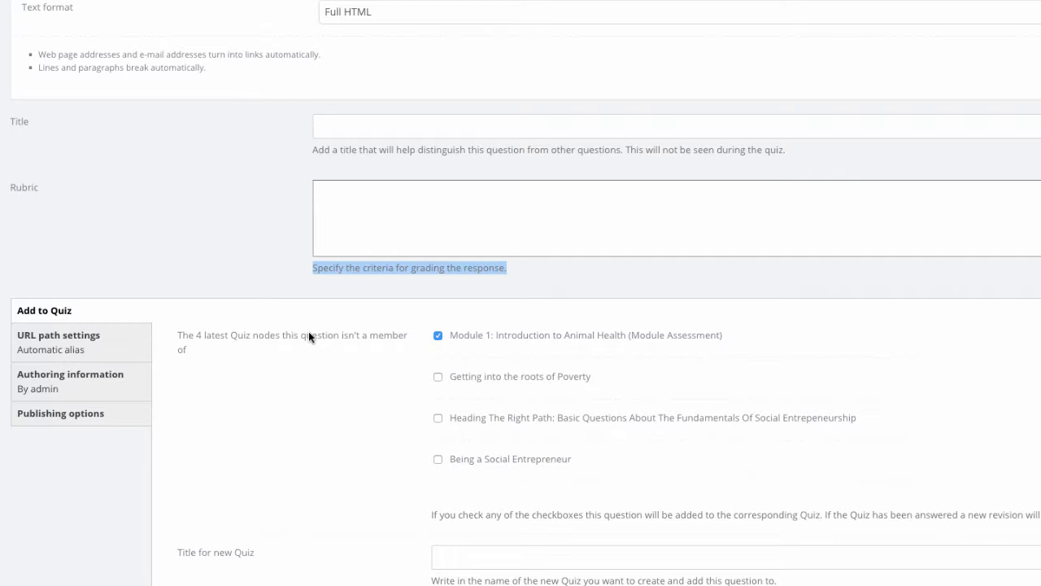
scroll(308, 334, "up", 5)
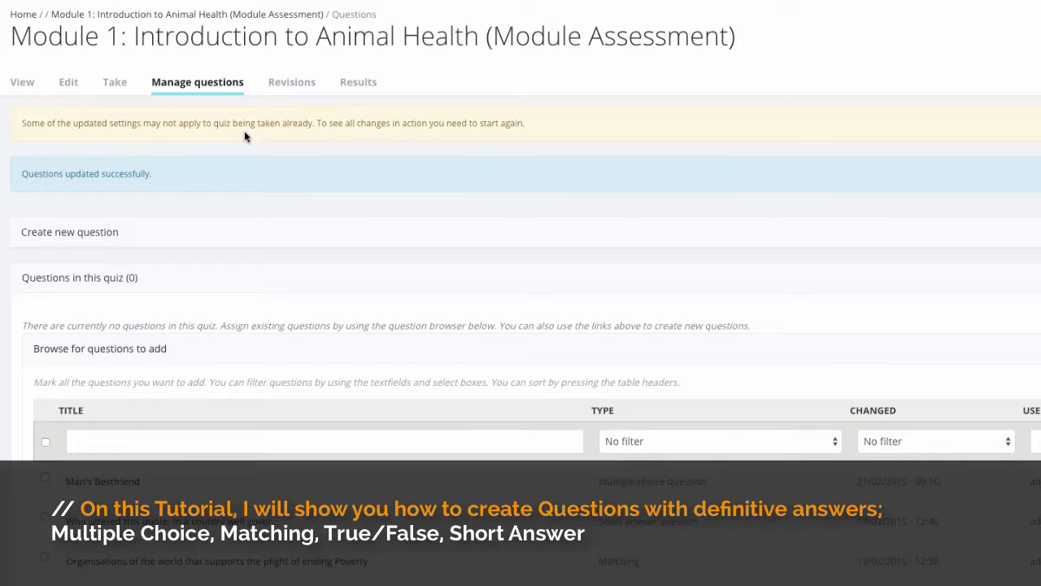
Step: Create a multiple choice question for the quiz with the text "Who is said to be man's bestfriend?"
scroll(356, 210, "down", 2)
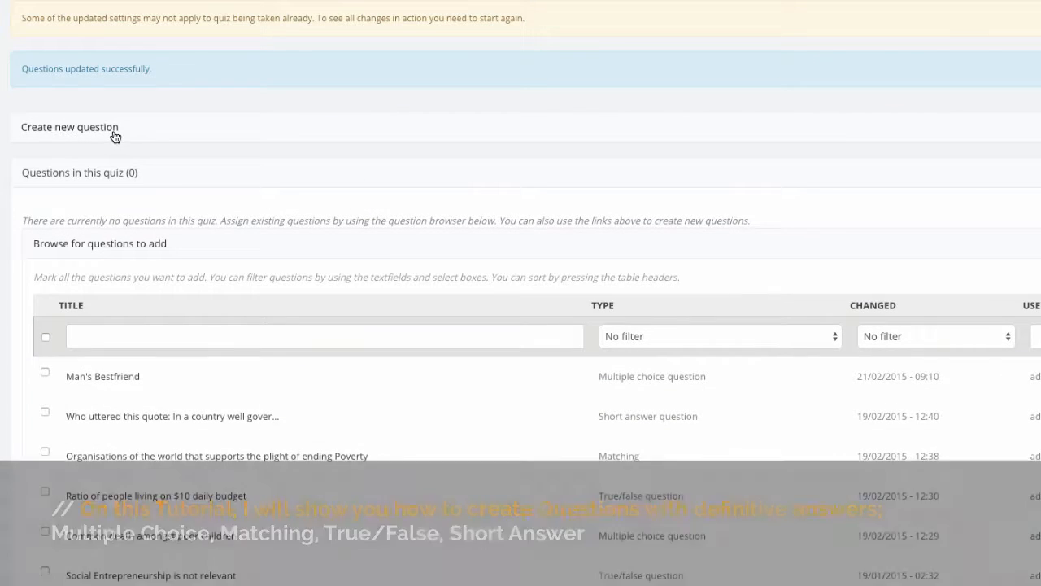
left_click(113, 132)
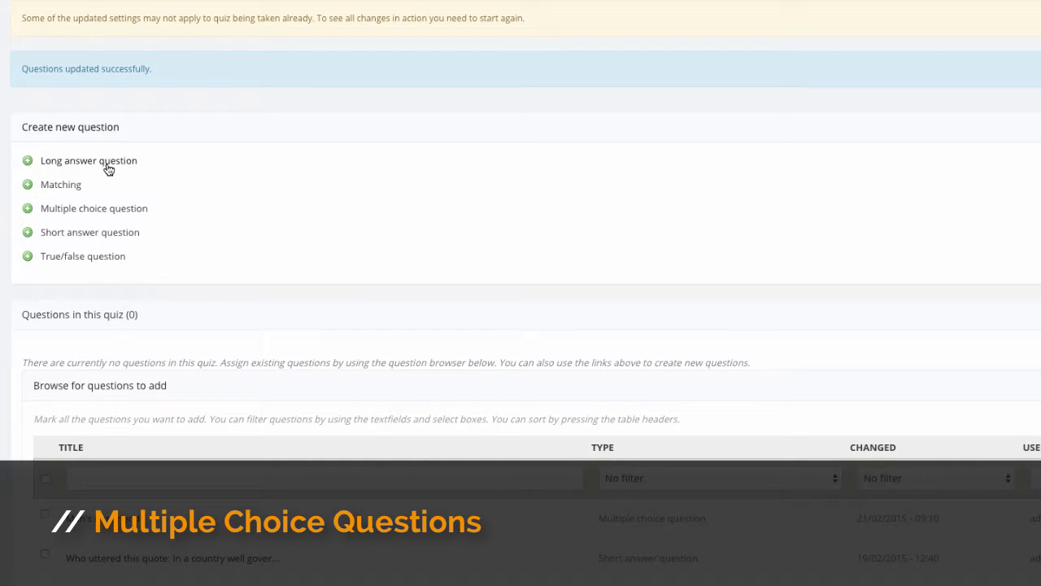
left_click(82, 210)
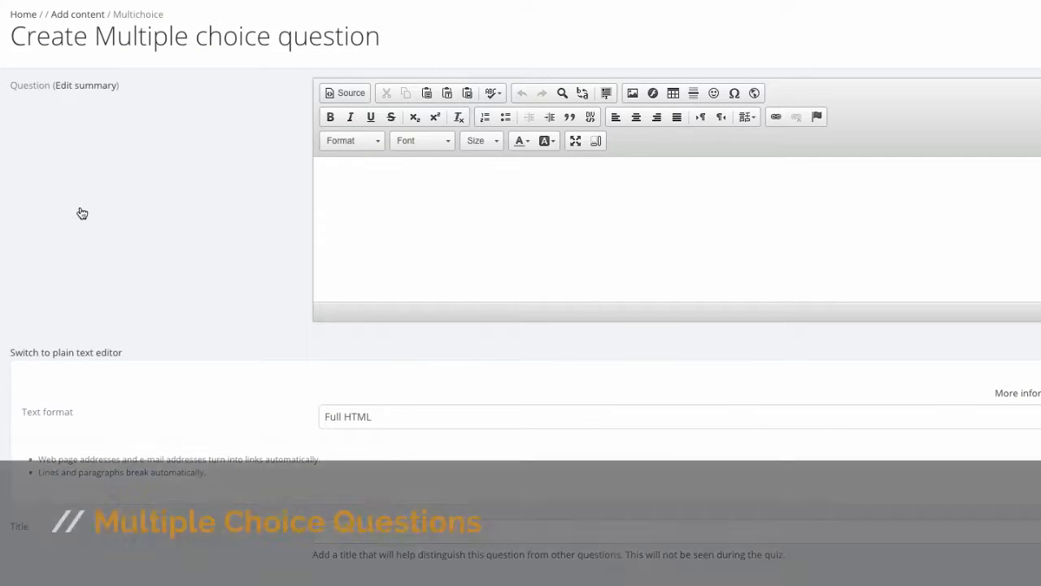
left_click(532, 202)
type("Who is said to be man's bestfriend?")
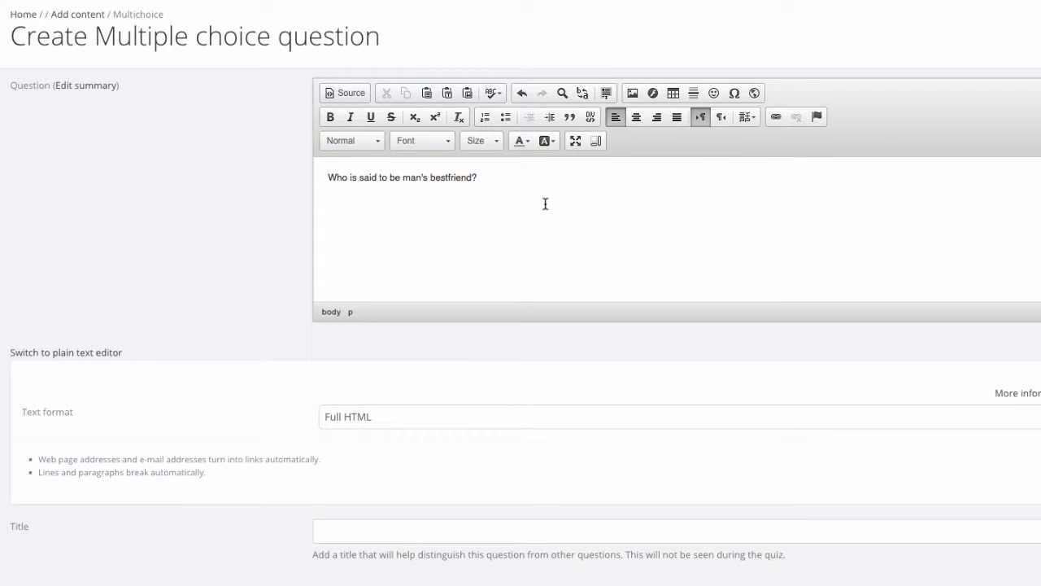
Step: Give the multiple choice question the title "Best friend..." and enter "cat" as Alternative 1
scroll(545, 208, "down", 3)
left_click(442, 410)
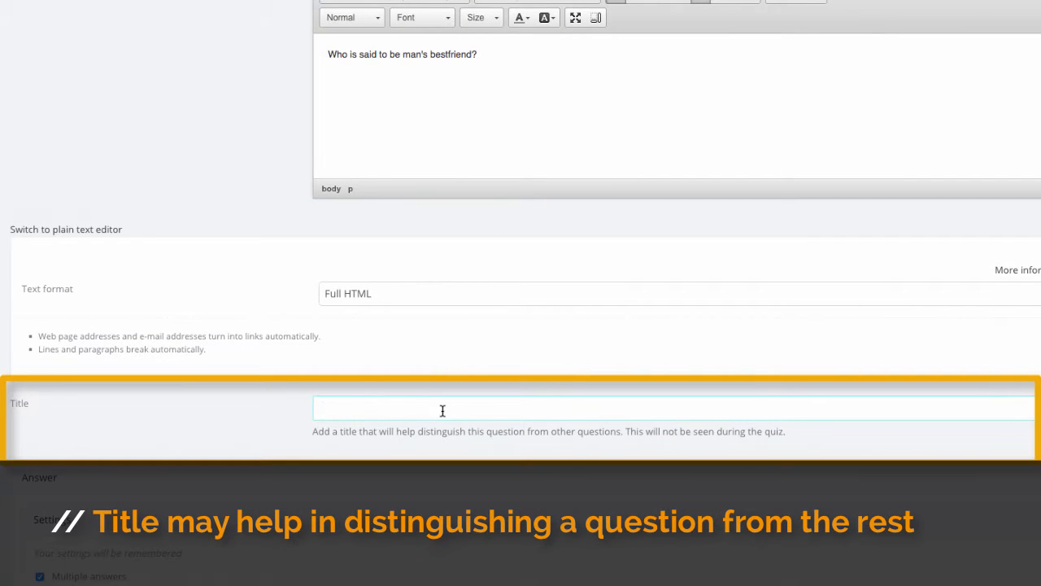
type("Bestfriend...")
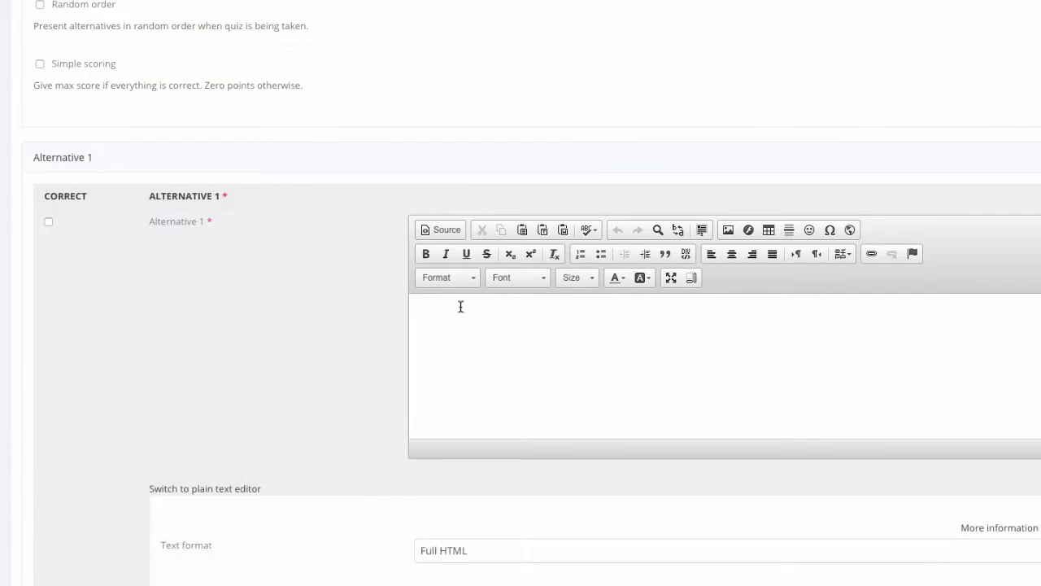
left_click(460, 304)
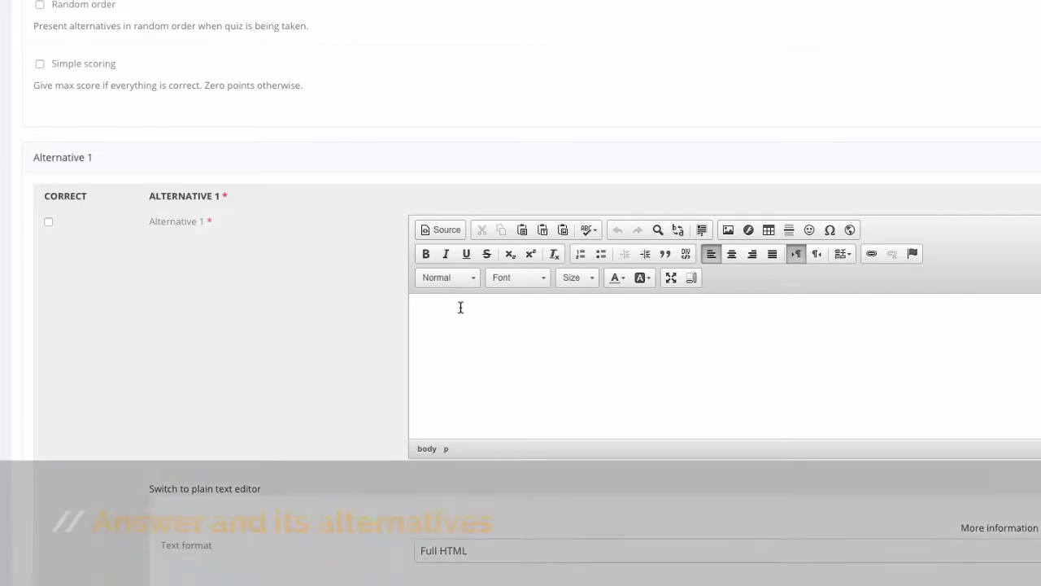
type("cat")
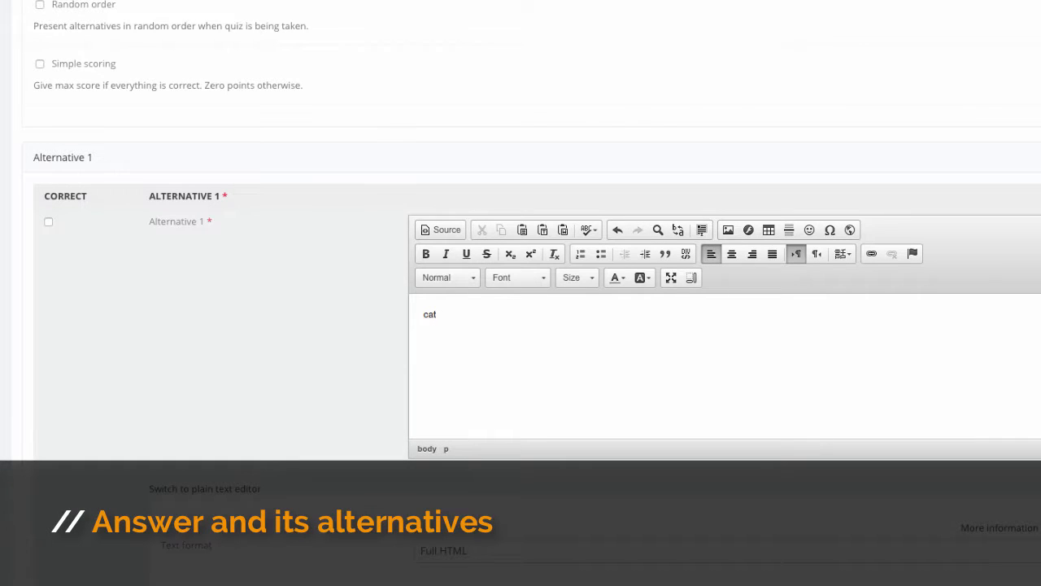
Step: Enter "dog" as Alternative 2 and mark it as the correct answer
scroll(460, 307, "down", 5)
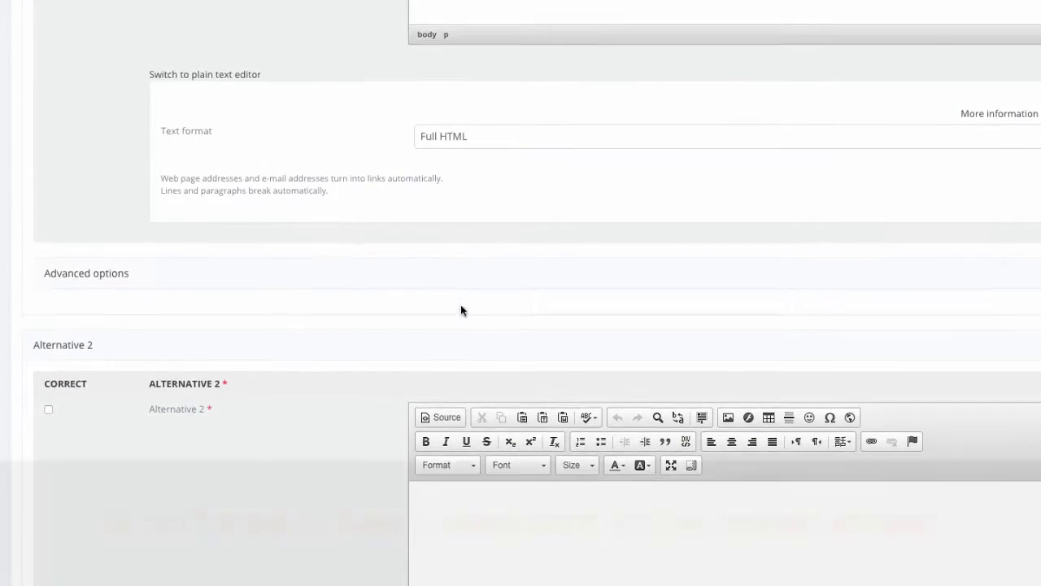
left_click(481, 508)
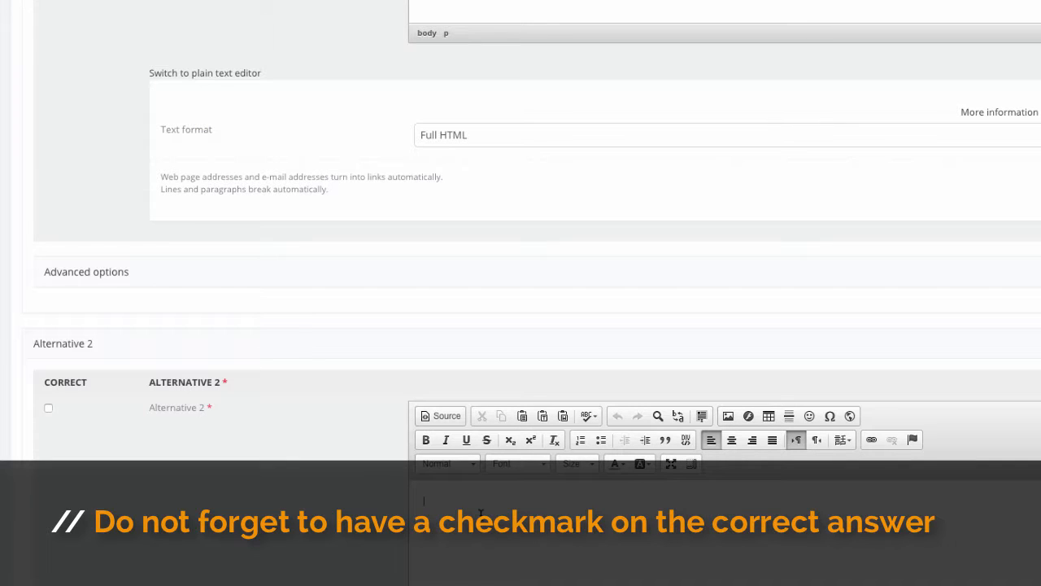
type("dog")
left_click(48, 409)
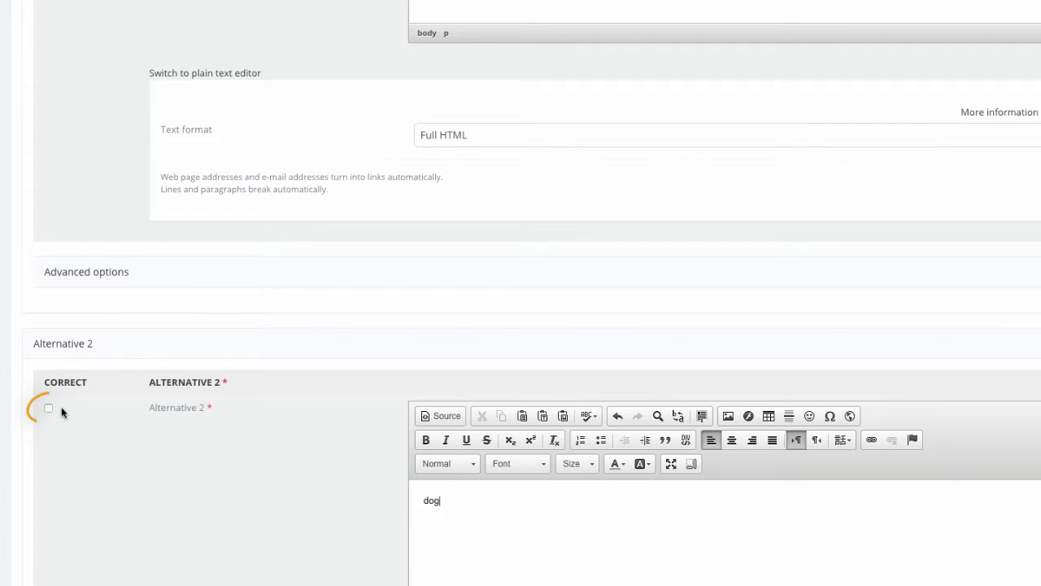
left_click(49, 409)
Step: Add a third alternative to the multiple choice question with the text "birds"
scroll(688, 487, "down", 1)
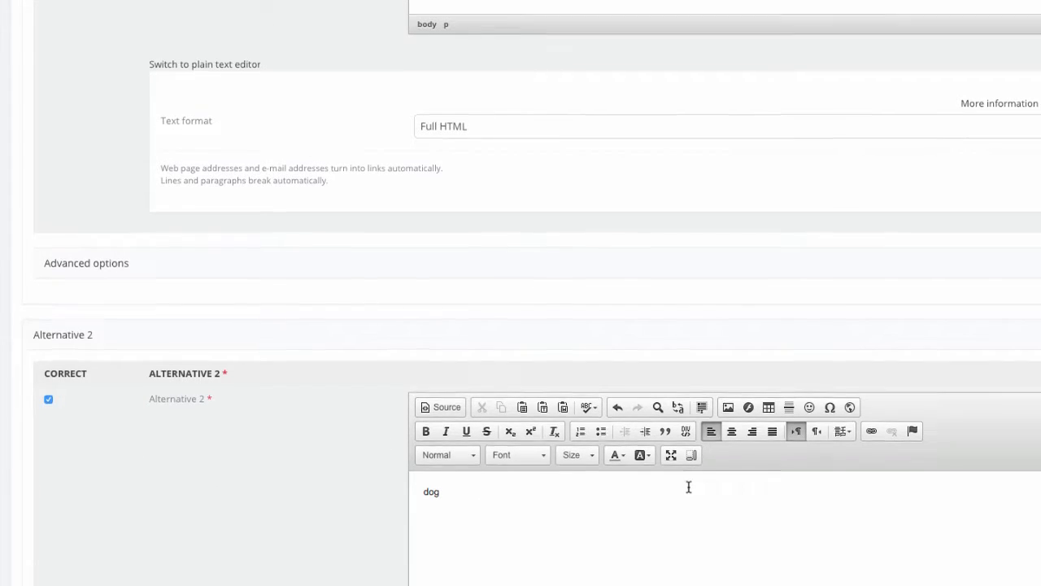
scroll(688, 487, "down", 5)
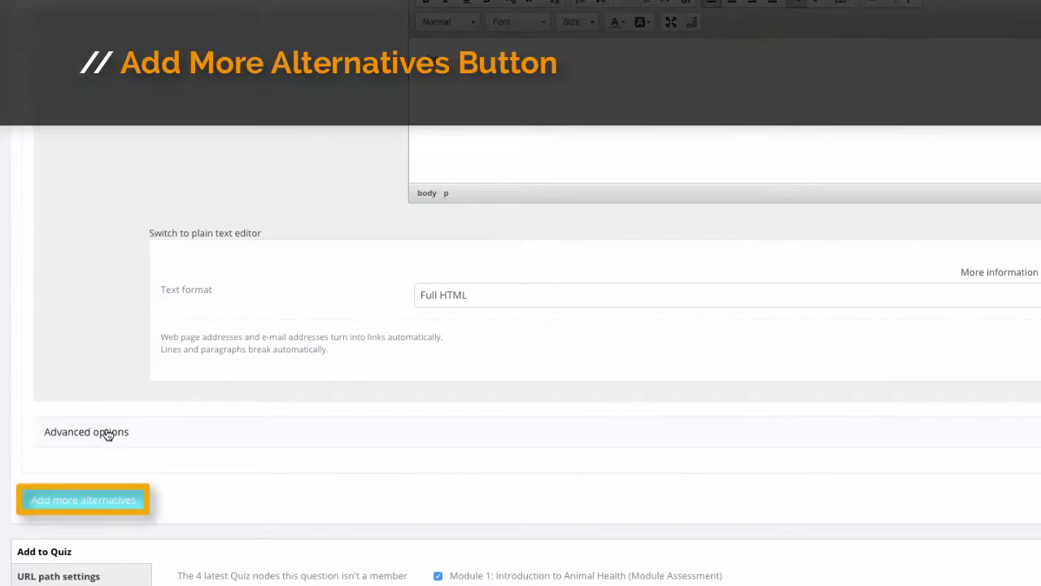
left_click(109, 498)
scroll(678, 493, "down", 4)
left_click(535, 365)
type("N")
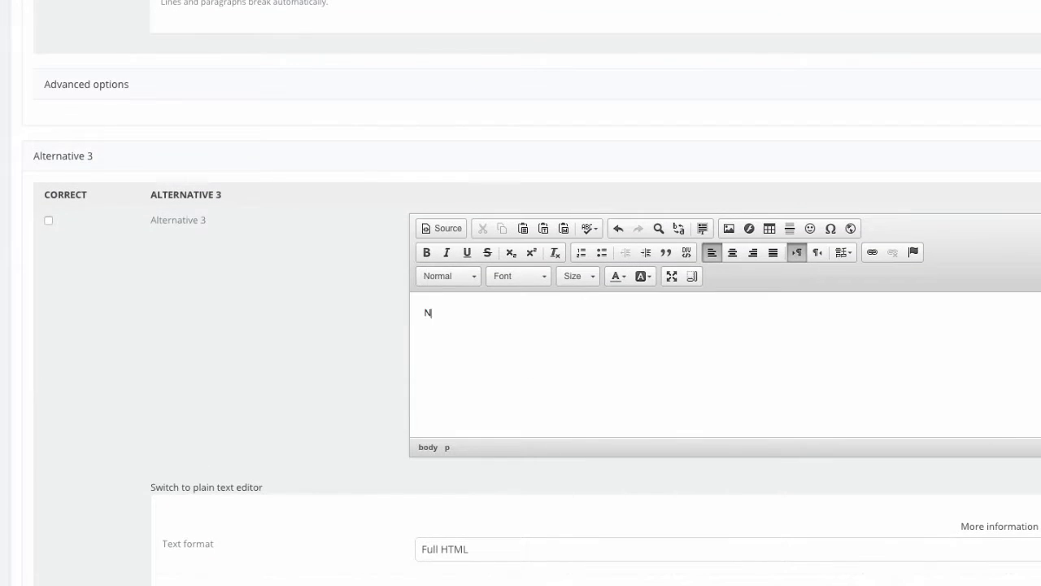
type("emo")
Step: Enter feedback beginning "oohh No!" for users who choose Alternative 3
scroll(366, 405, "down", 2)
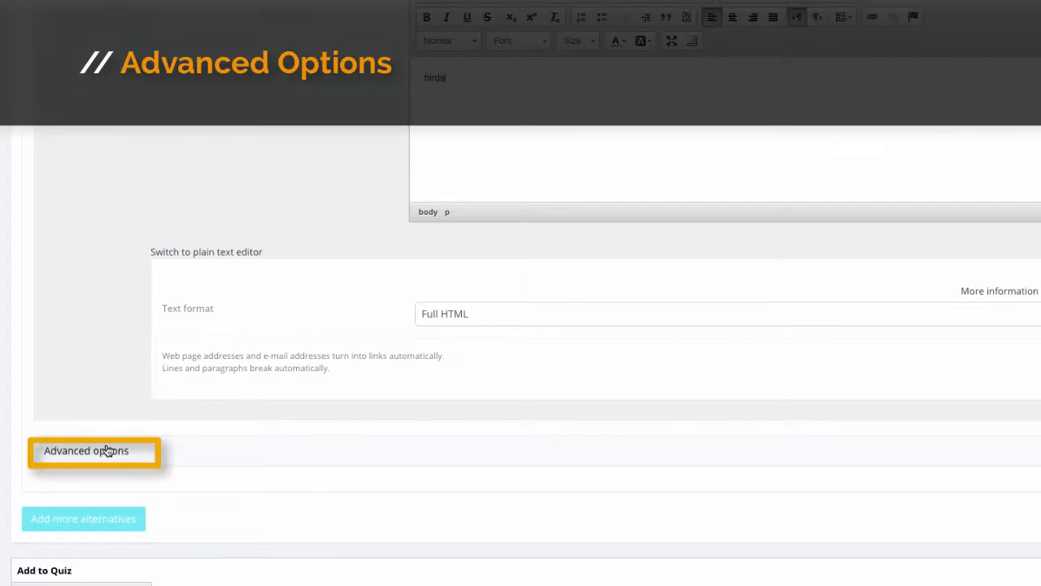
left_click(112, 449)
scroll(393, 388, "down", 2)
scroll(393, 391, "down", 3)
left_click(400, 248)
type("oo")
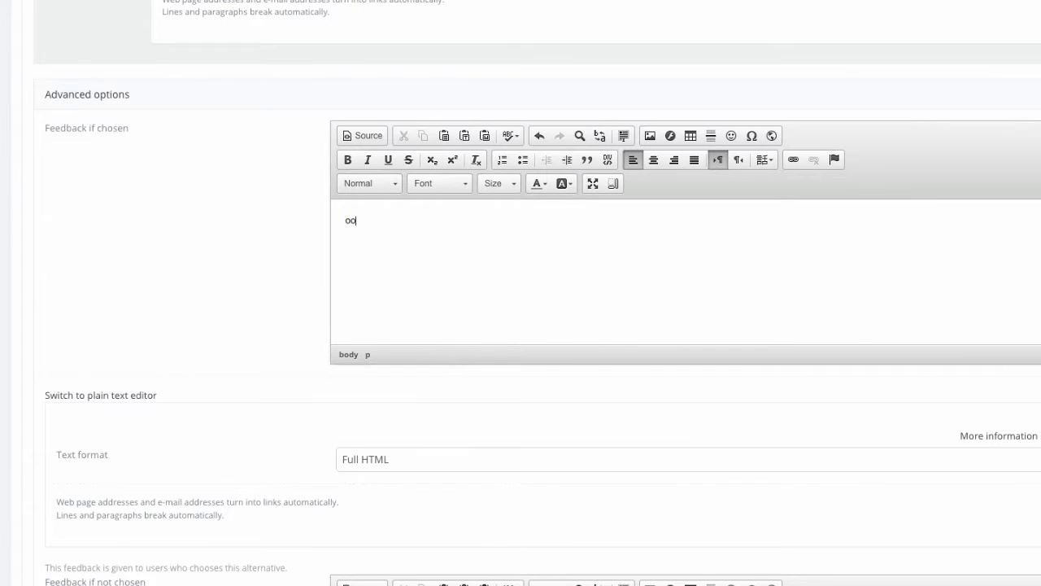
type("hh No! Sor")
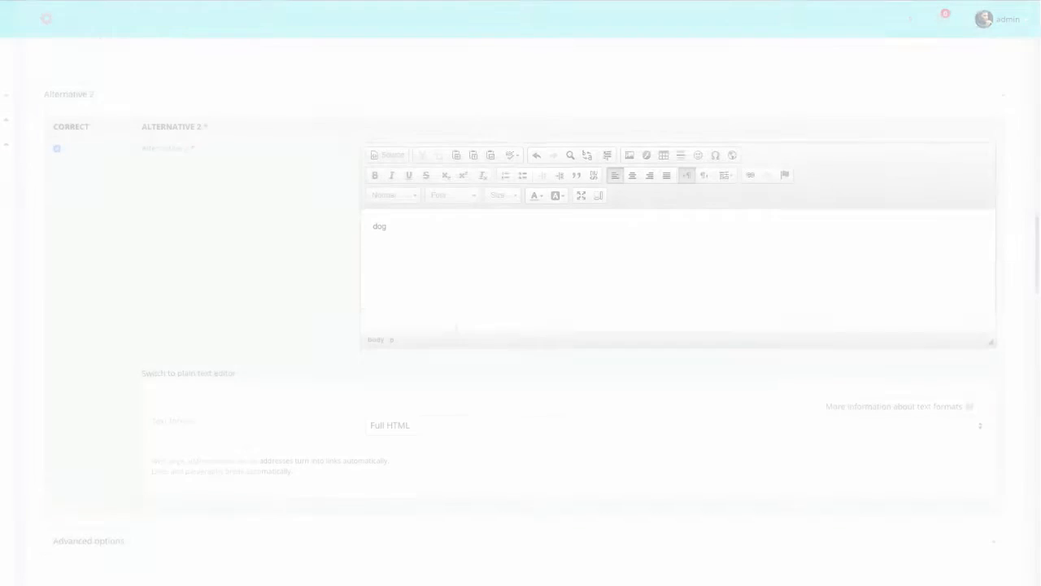
Step: Set Alternative 2's feedback if chosen to "Yes! You got it right!"
left_click(99, 521)
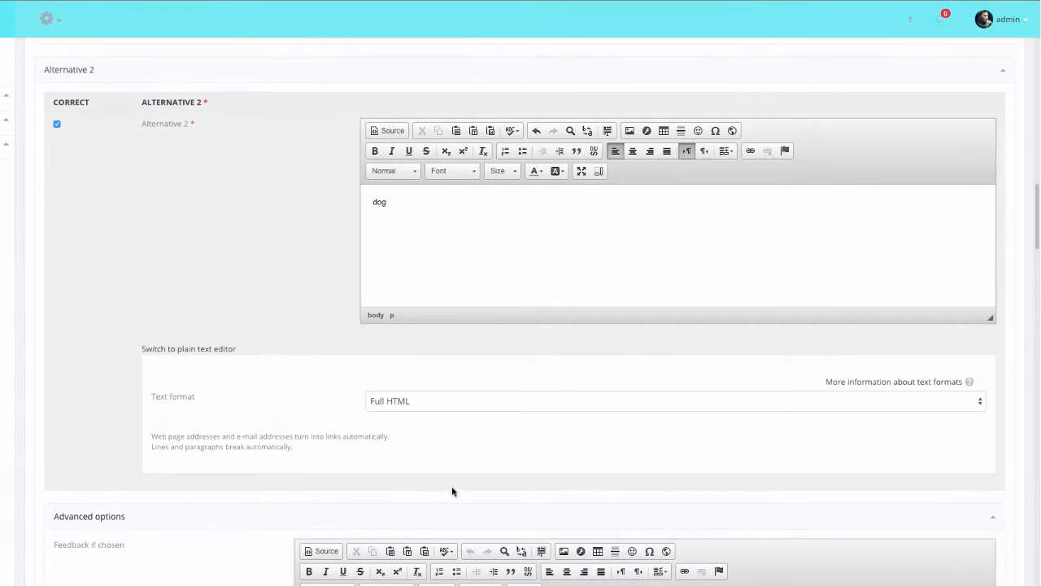
scroll(452, 490, "down", 4)
left_click(383, 323)
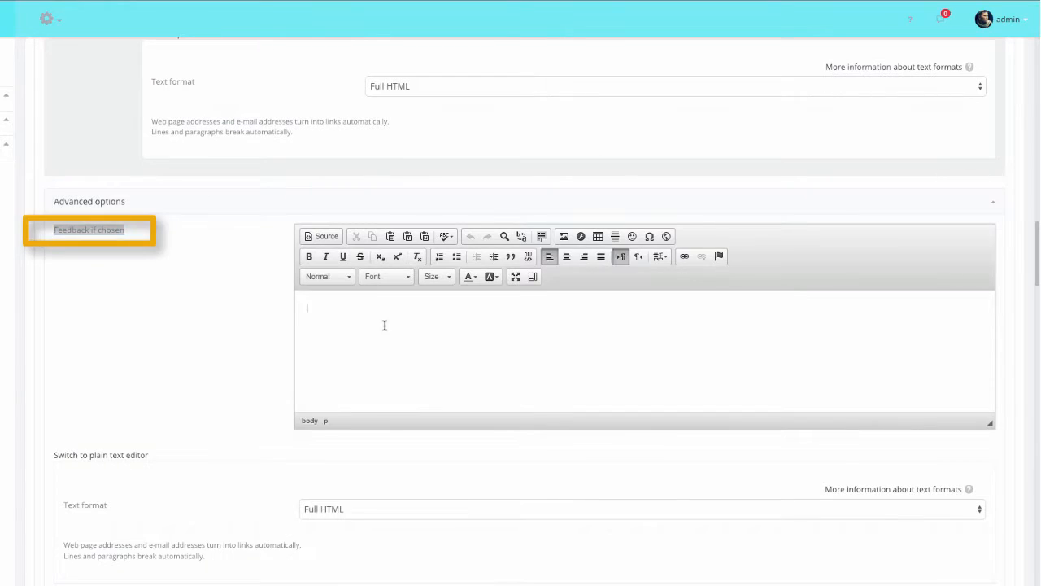
type("Yes! Yo")
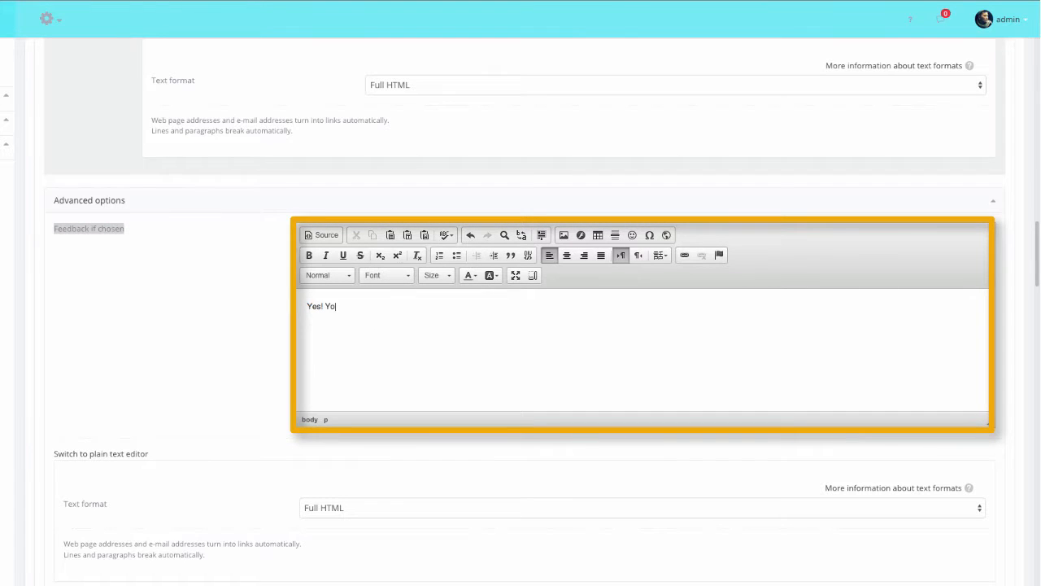
type("u got it right!")
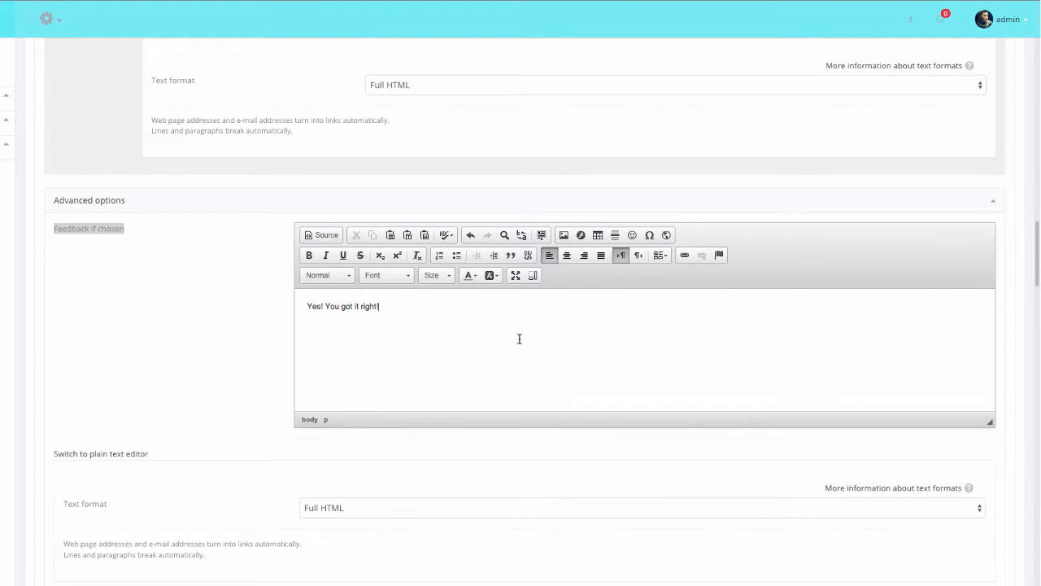
Step: Set Alternative 2's feedback if not chosen to "Our dogs is said to be our best pal!"
scroll(518, 340, "down", 2)
scroll(521, 342, "down", 3)
left_click(514, 405)
type("Our dogs is sa")
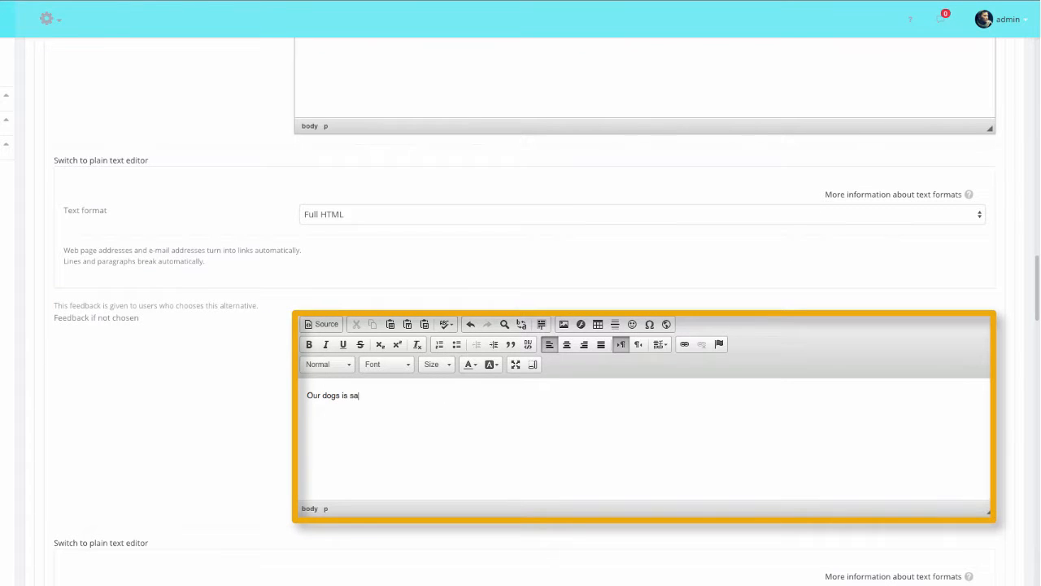
type("id to be our best pal!")
Step: Save the multiple choice question to the Module 1: Introduction to Animal Health quiz
scroll(655, 372, "down", 5)
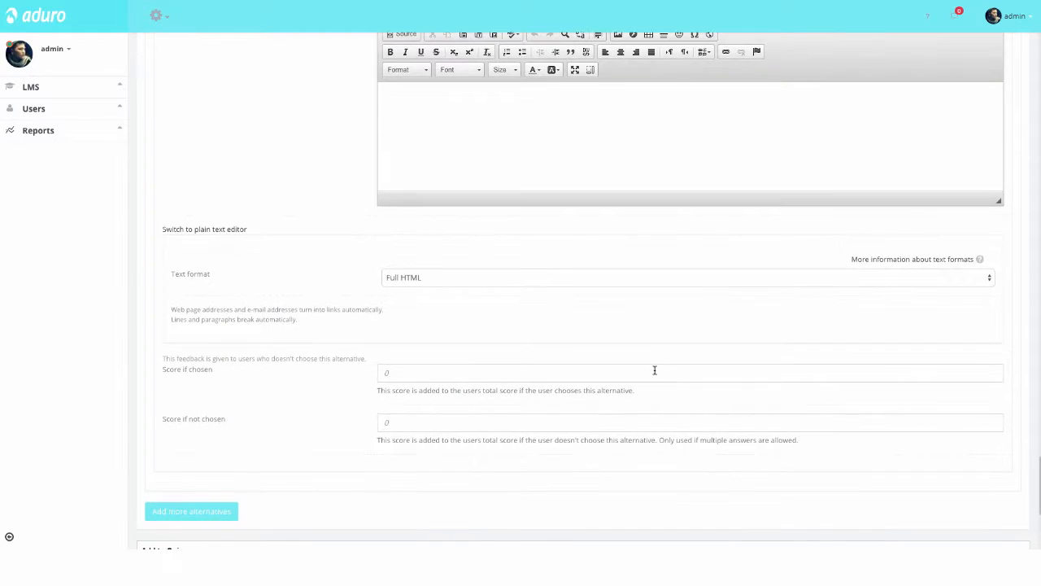
scroll(655, 373, "down", 2)
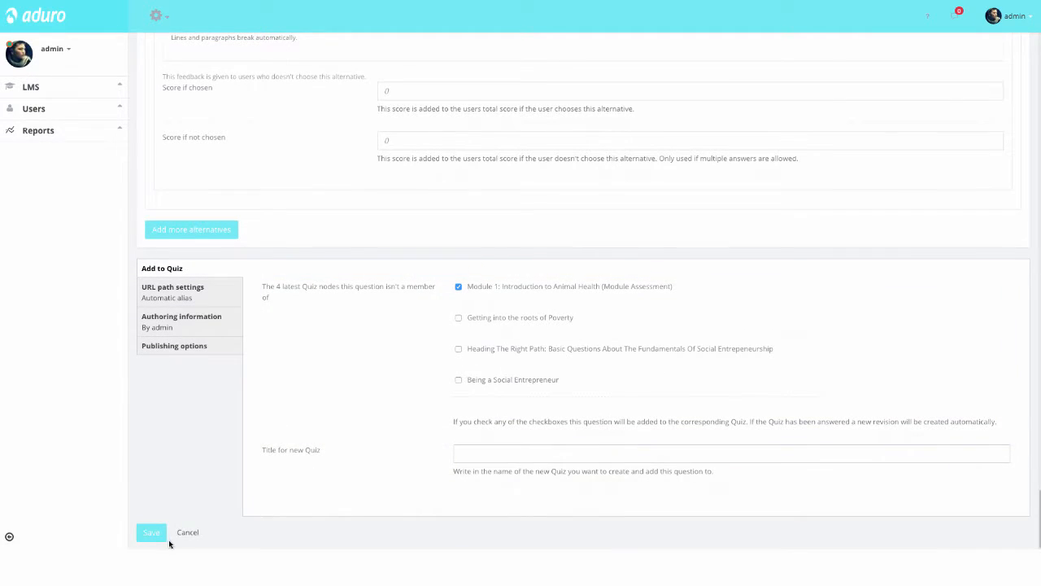
left_click(161, 535)
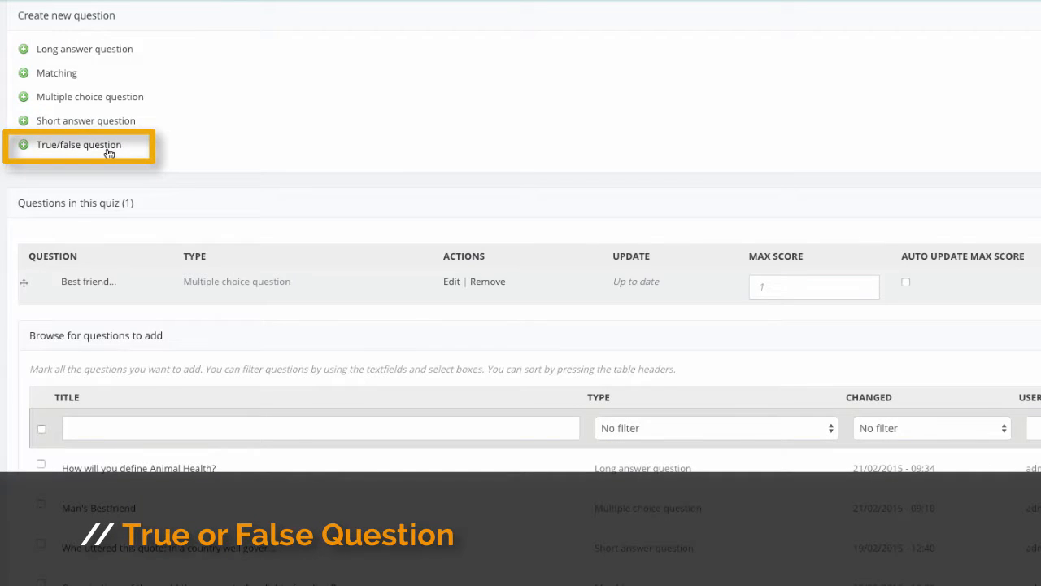
Step: Create a true/false question with the text "Climate change can cause diseases amongst animals."
left_click(108, 152)
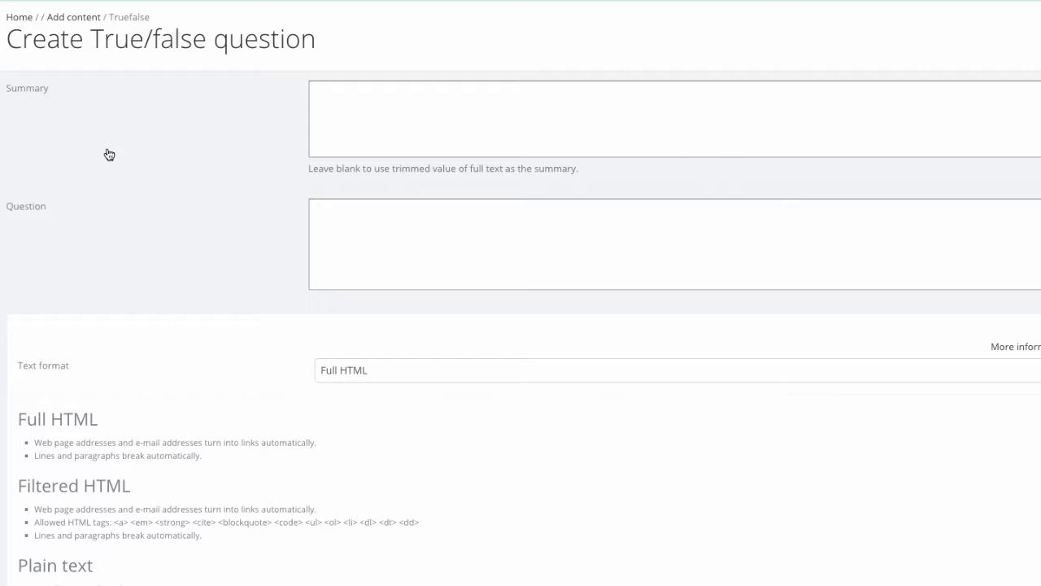
type("Climate change can cause diseases amo")
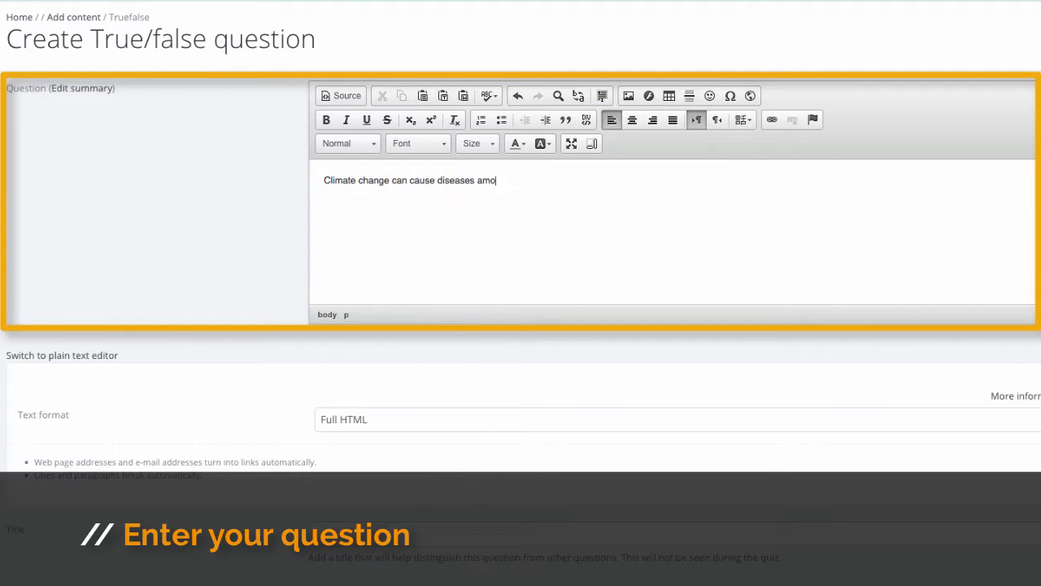
type("ngst animals.")
Step: Set True as the correct answer of the true/false question and save it to the Module 1 quiz
scroll(361, 198, "down", 5)
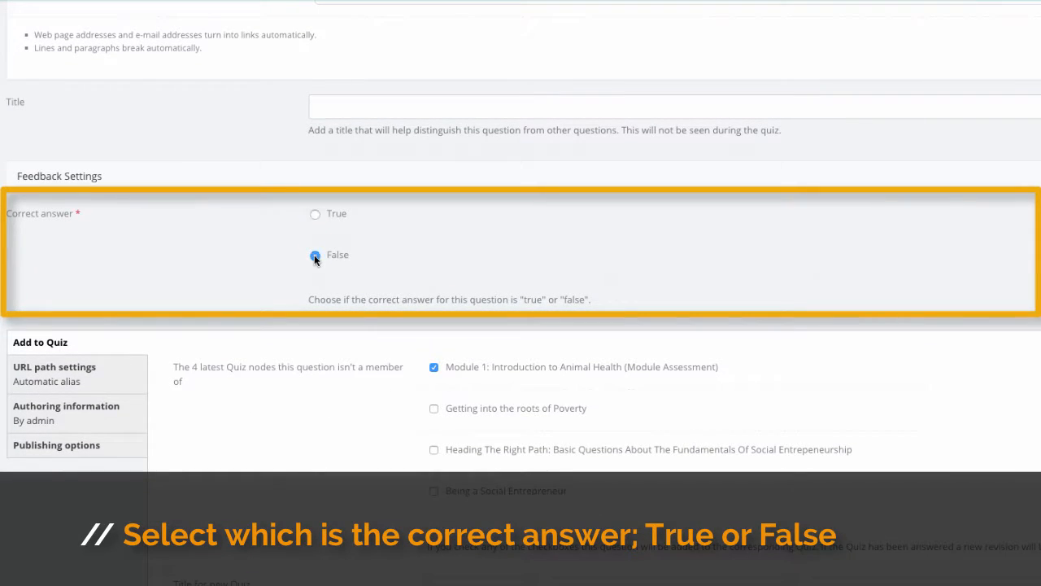
left_click(316, 216)
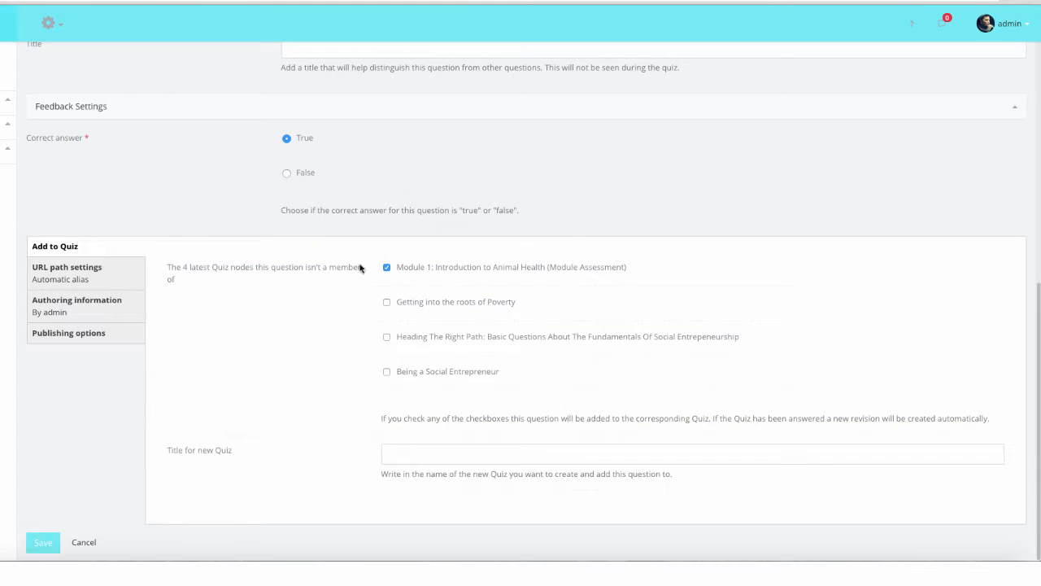
left_click(44, 546)
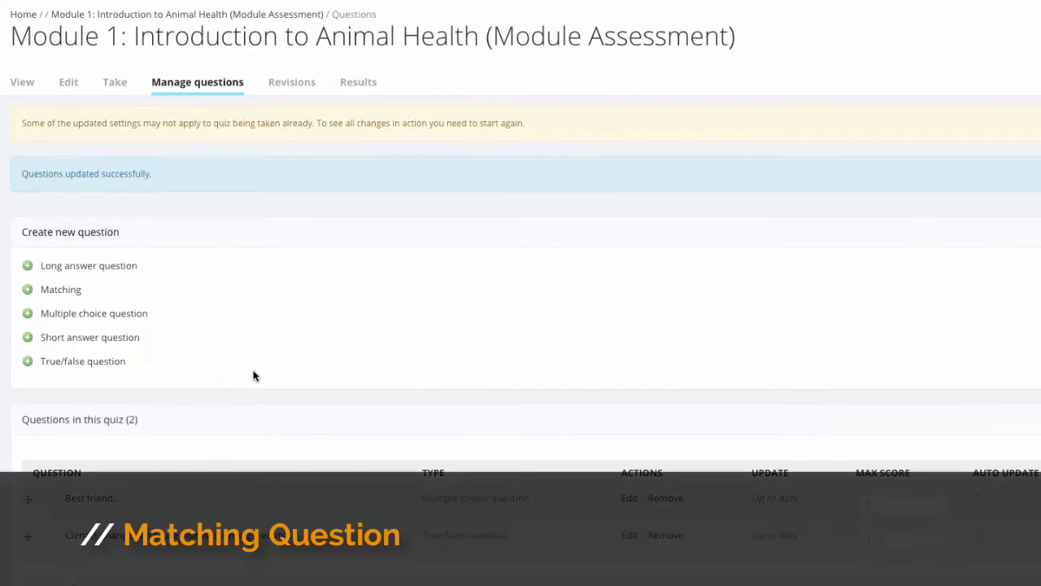
Step: Create a matching question with the description "This is to test your knowledge on Animal Diet."
left_click(71, 292)
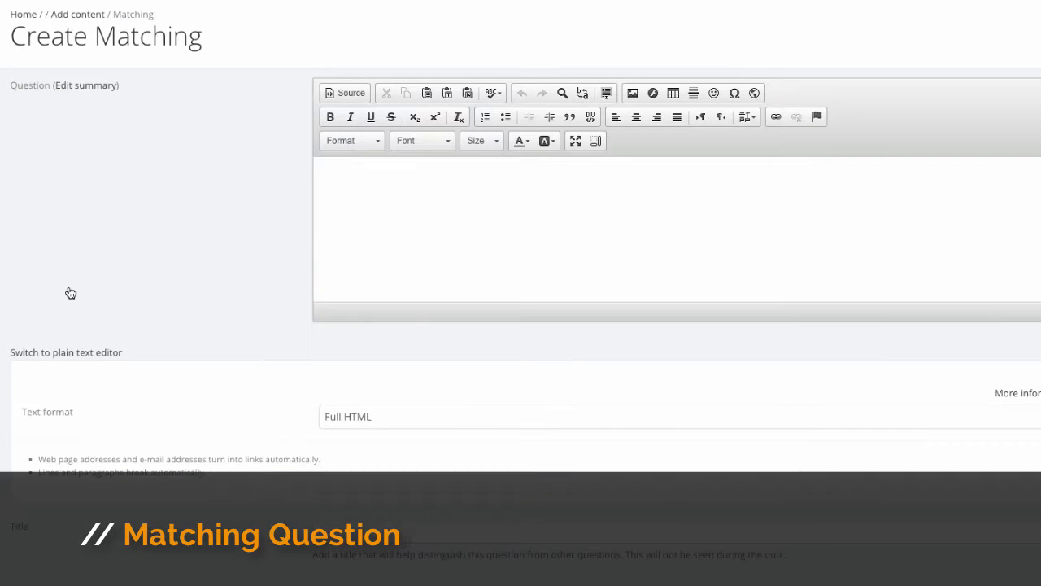
left_click(398, 209)
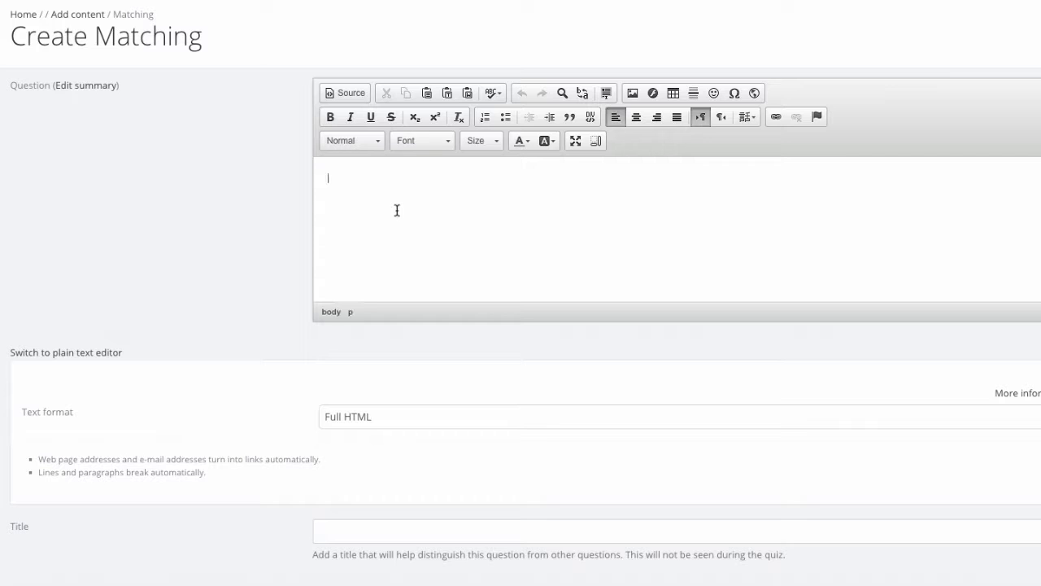
type("This is to test your abili")
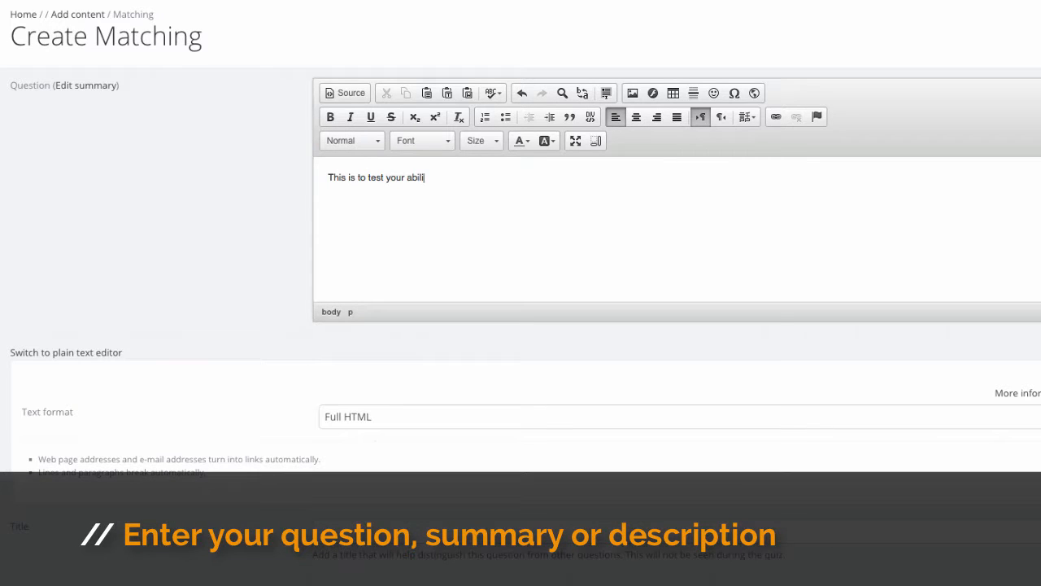
key("BackSpace")
key("BackSpace")
key("BackSpace")
key("BackSpace")
key("BackSpace")
type("knowledge ")
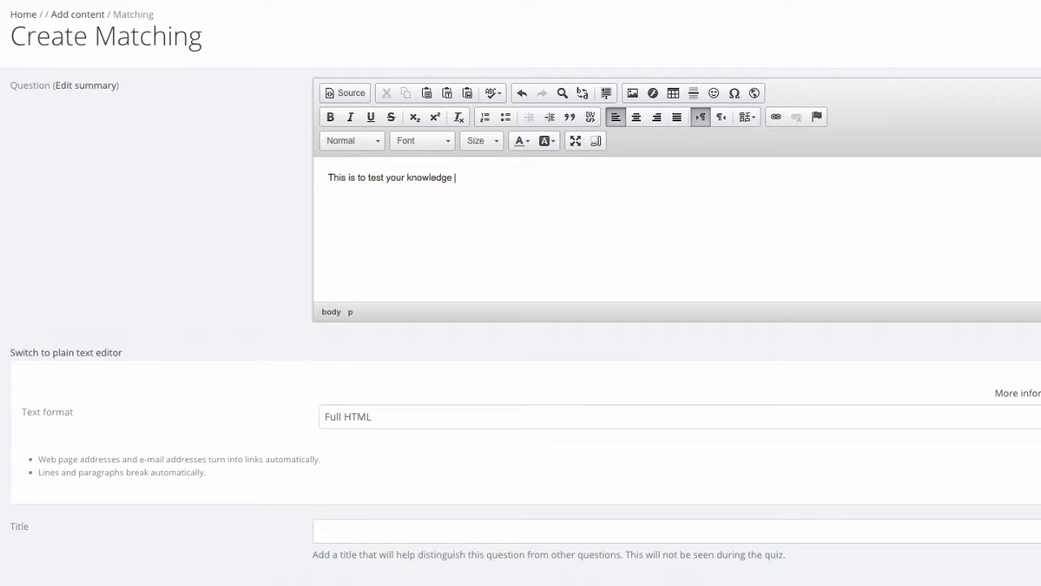
type("on Animal Diet.")
Step: Give the matching question the title "Animal Diet"
scroll(420, 394, "down", 1)
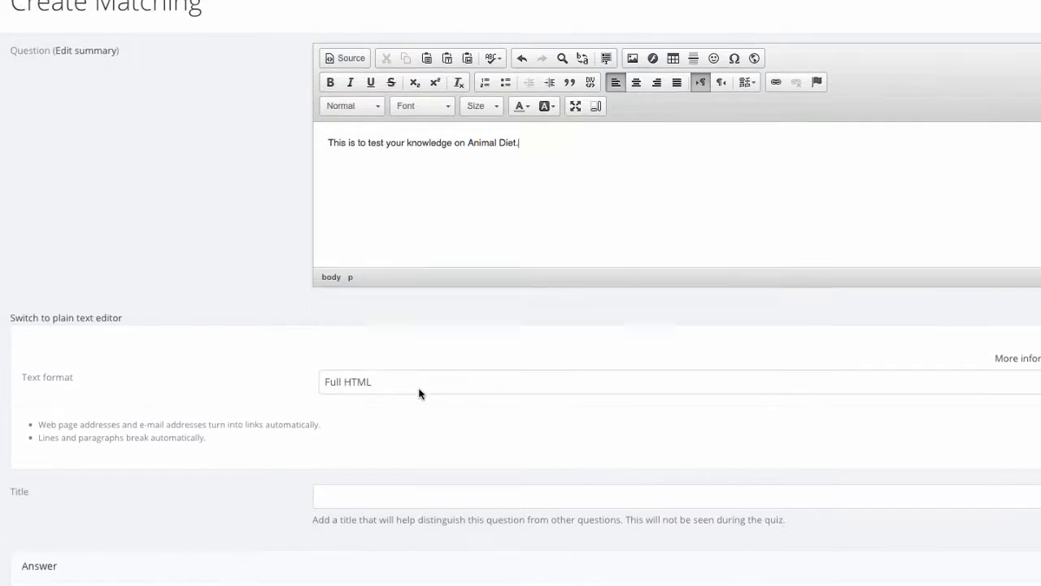
scroll(420, 394, "down", 3)
left_click(420, 250)
type("A")
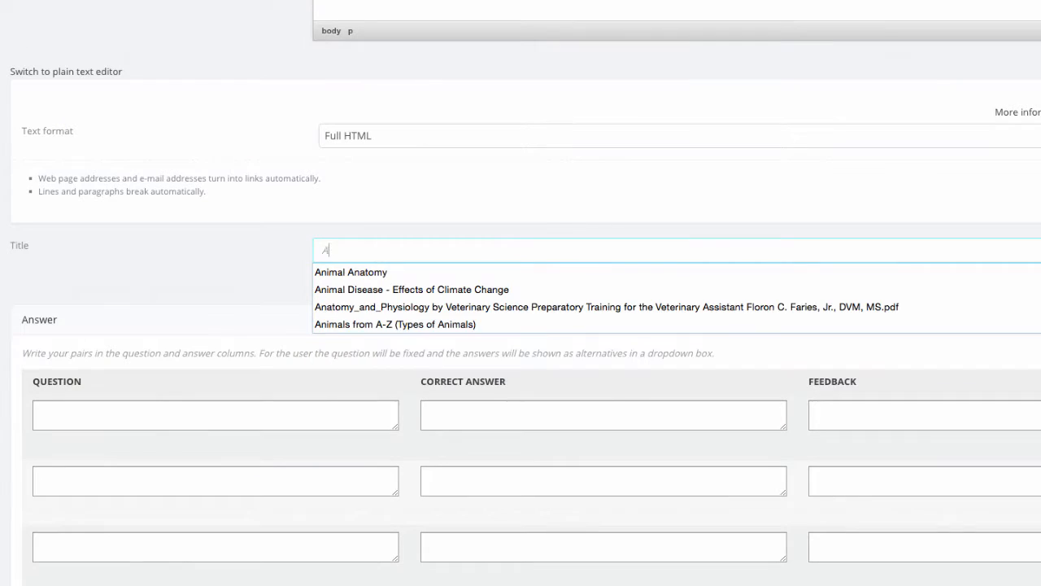
type("nimal ")
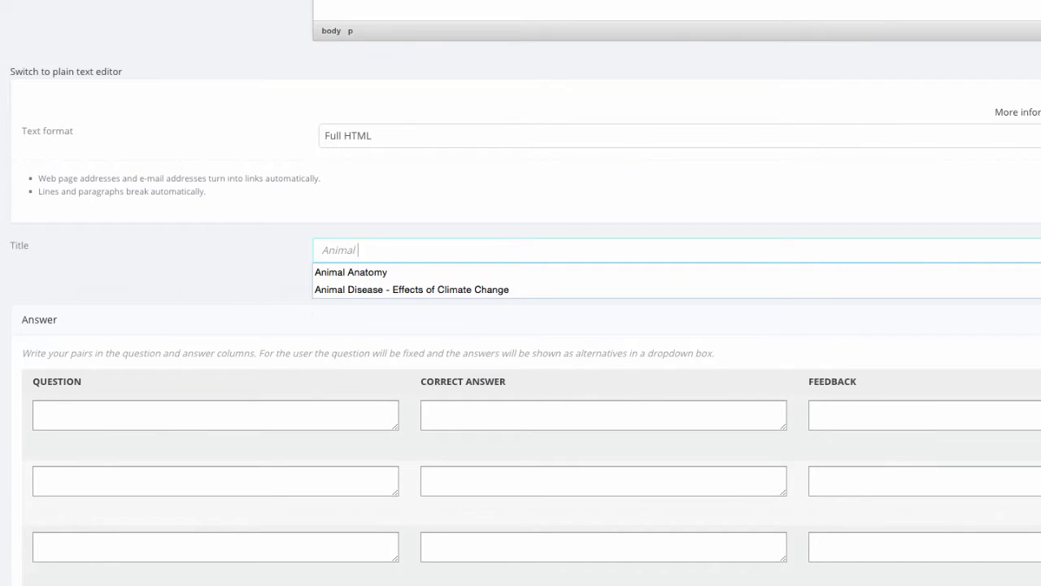
type("Diet")
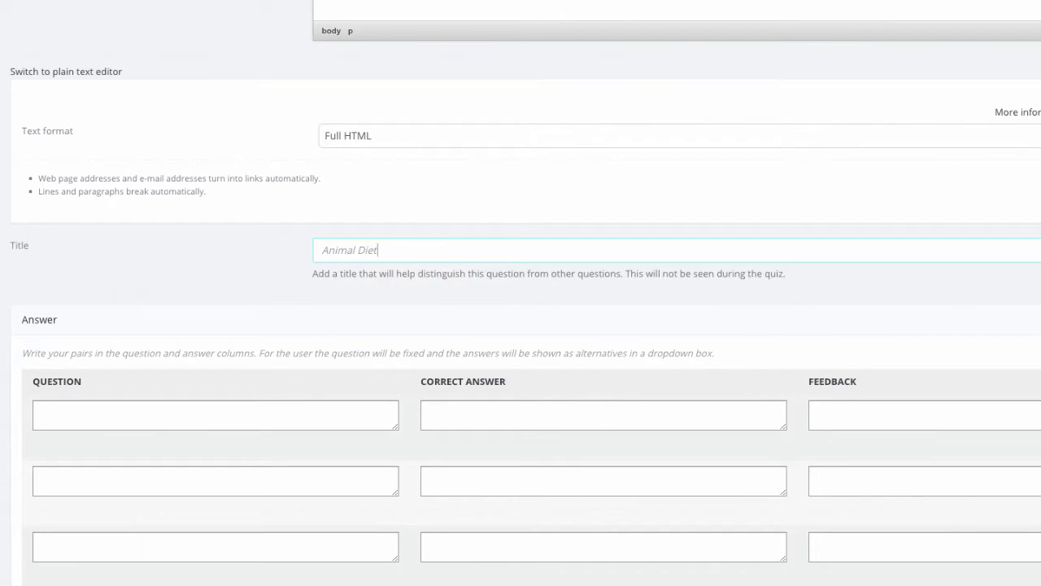
Step: Fill the first row with "Animals that feed on any part of animal tissue dead or alive", "Carnivores", feedback "Correct! Animals like tigers and lions are Carnivores"
left_click(279, 408)
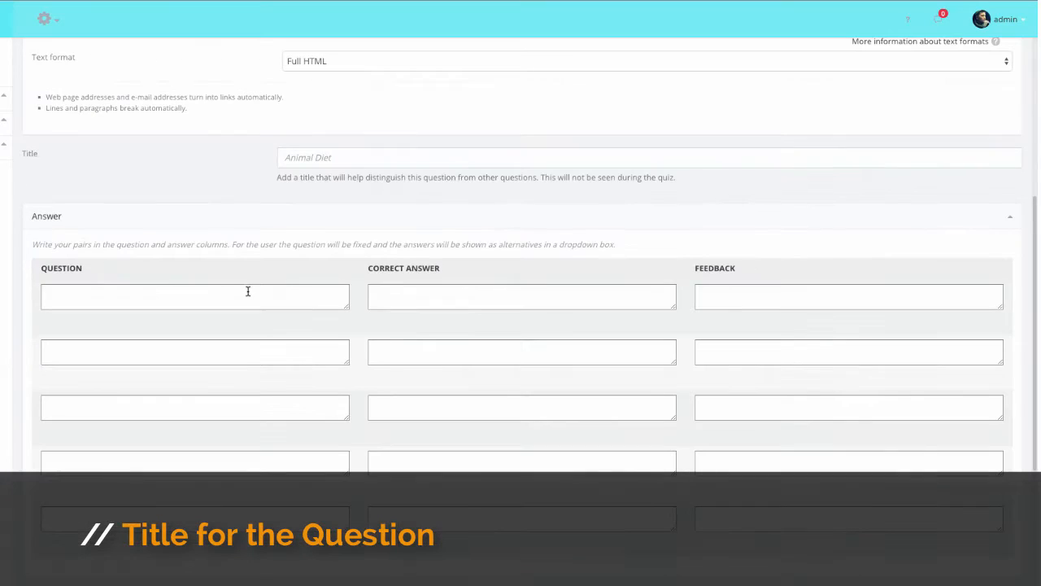
type("Animals That feed on any part of animal tissue dead or")
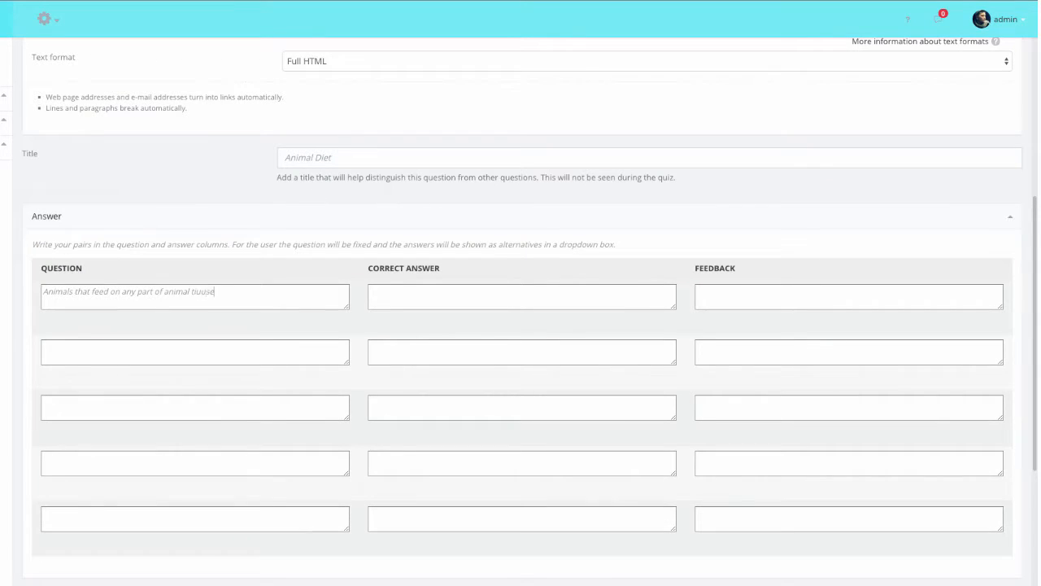
type(" alive")
left_click(439, 296)
type("Carnivores")
left_click(753, 304)
type("Correct! Animals like tigers and")
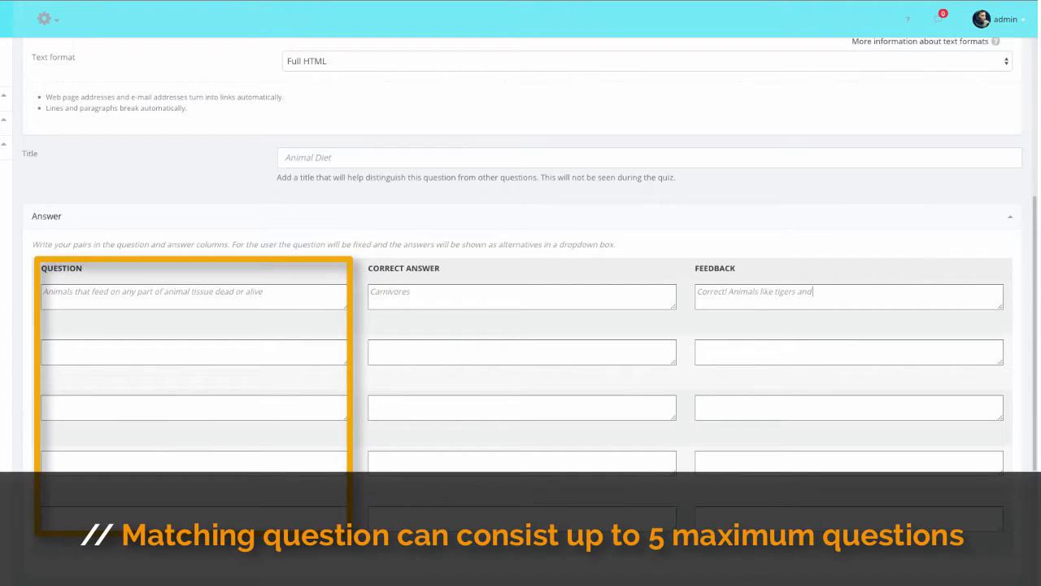
type(" lions are Carnivores")
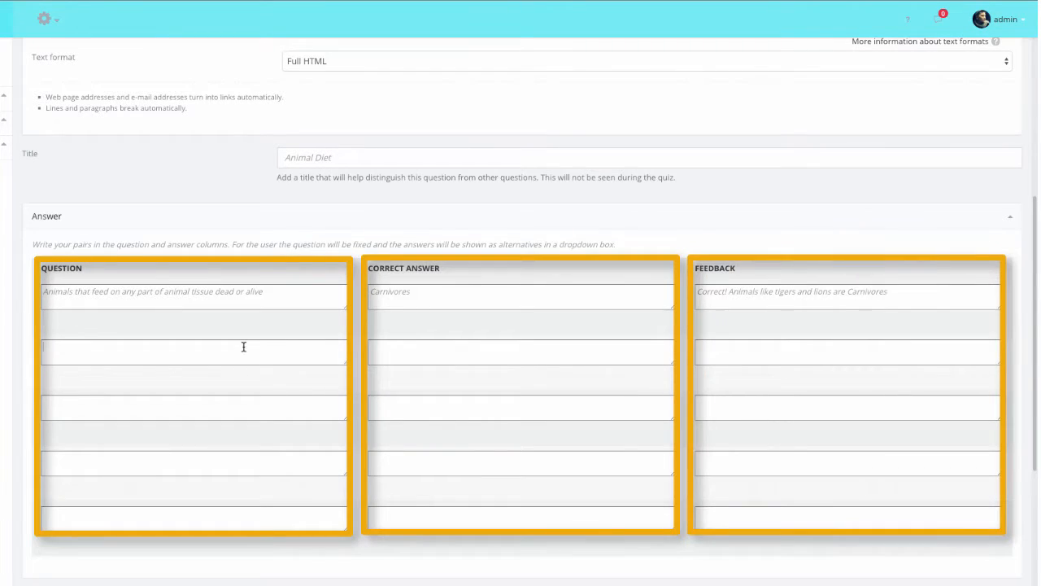
Step: Fill the second row with "Animals that feed on PLANT TISSUE dead or alive", "Hervibores", feedback "Correct! Animals like deers, sheep and horses are herbivores"
left_click(243, 346)
type("Animals that feed on PLANT TISSUE dead or alive")
left_click(379, 351)
type("Hervibores")
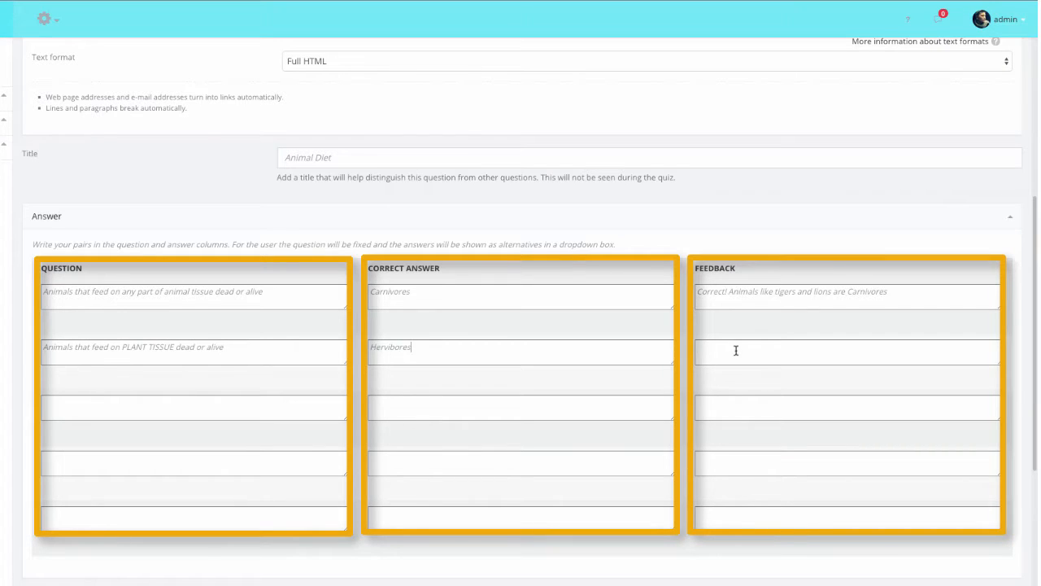
type("Correct! Animals like deers, sheeps and horses")
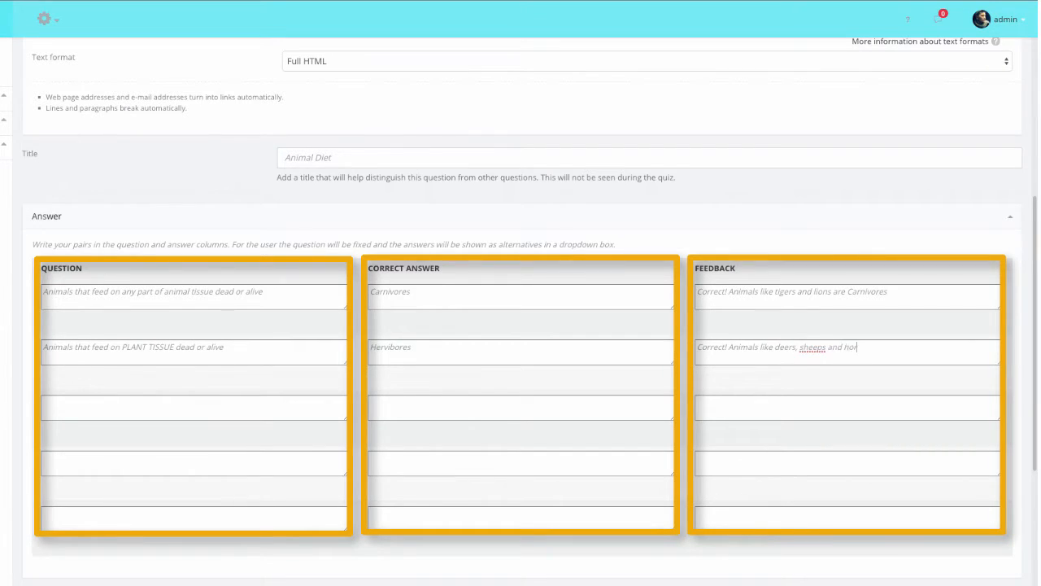
Step: Fill the fifth row with "Animals that eats fruits", "Frugivore", feedback "Monkeys are categorised as Frugivore", and save the matching question
scroll(811, 319, "down", 1)
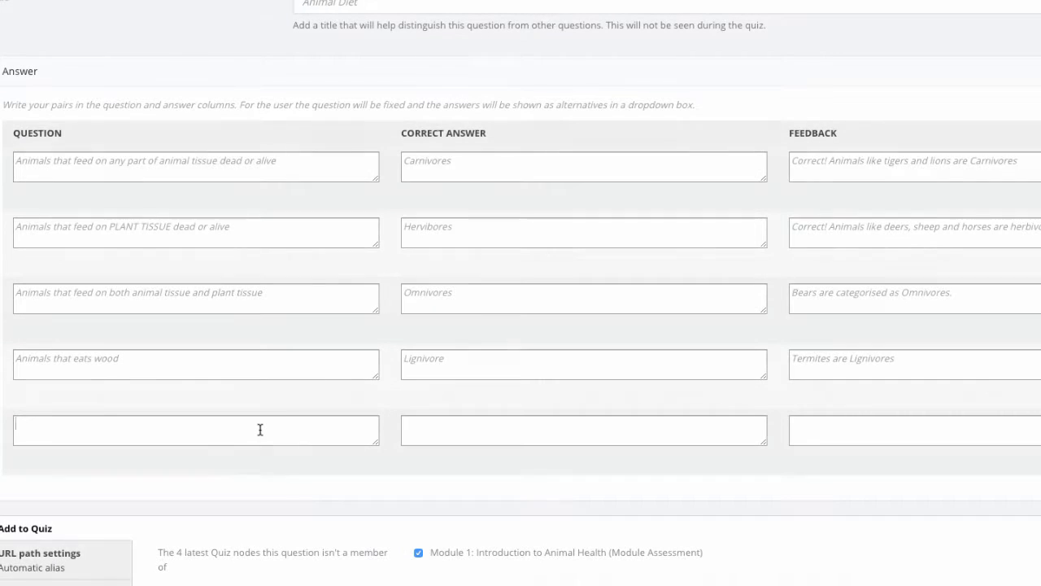
type("Animals that eats fruits")
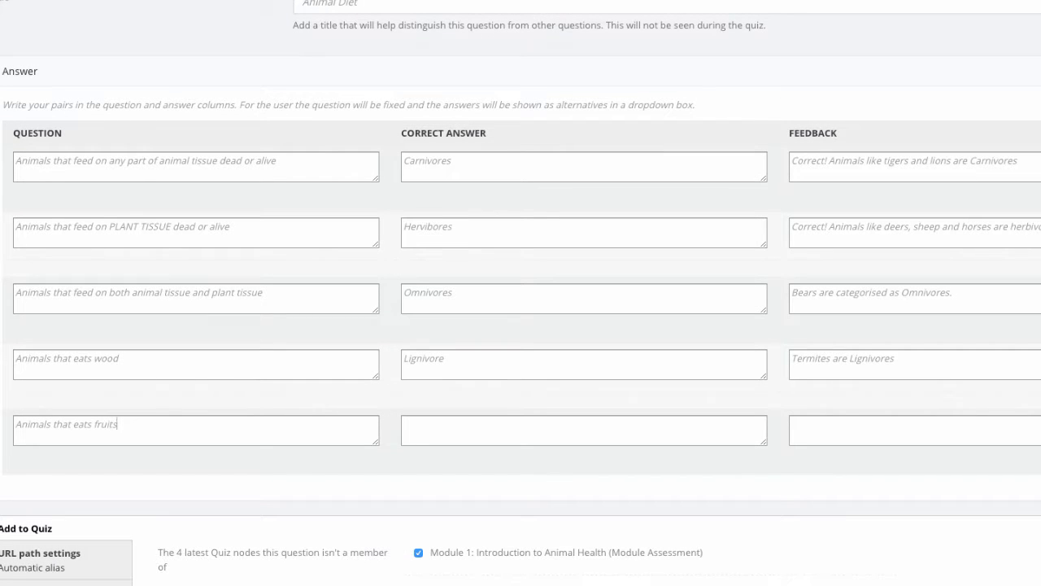
left_click(403, 435)
type("Frugivore")
left_click(861, 436)
type("Monkeys are categorised as Frugivore")
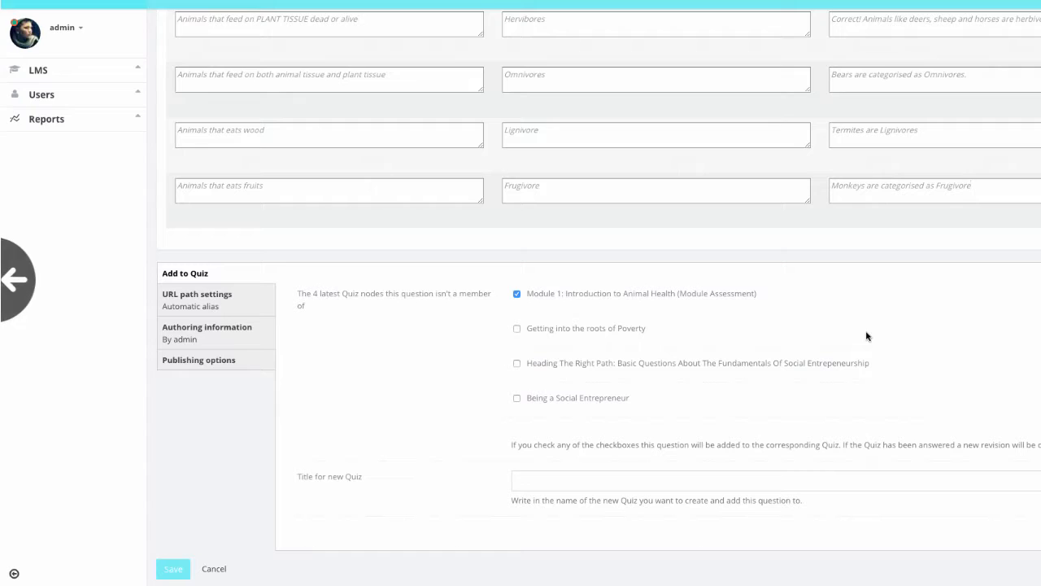
left_click(173, 569)
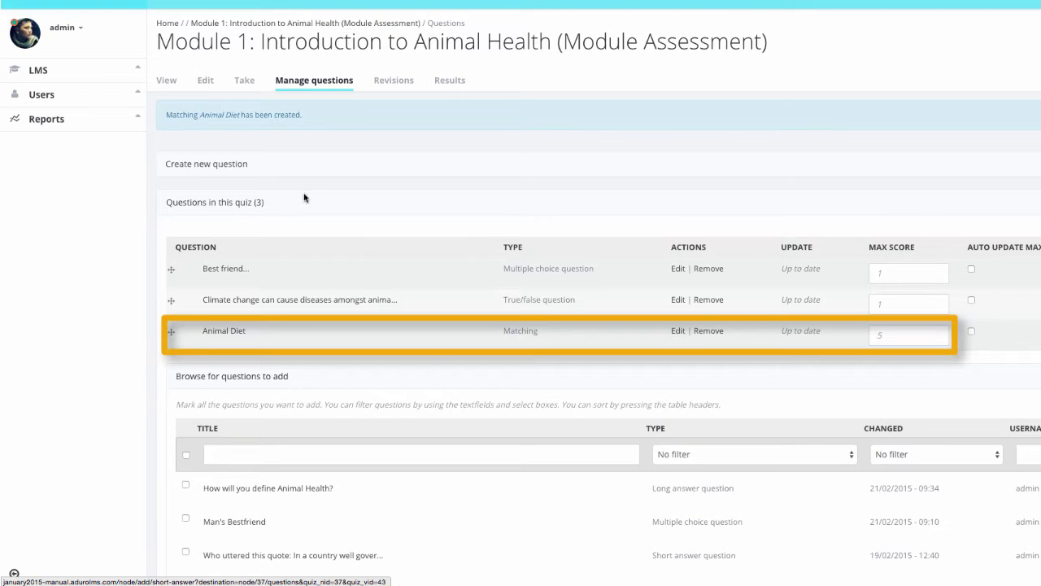
Step: Create a short answer question asking "What is the study of the structure of living things?"
left_click(238, 166)
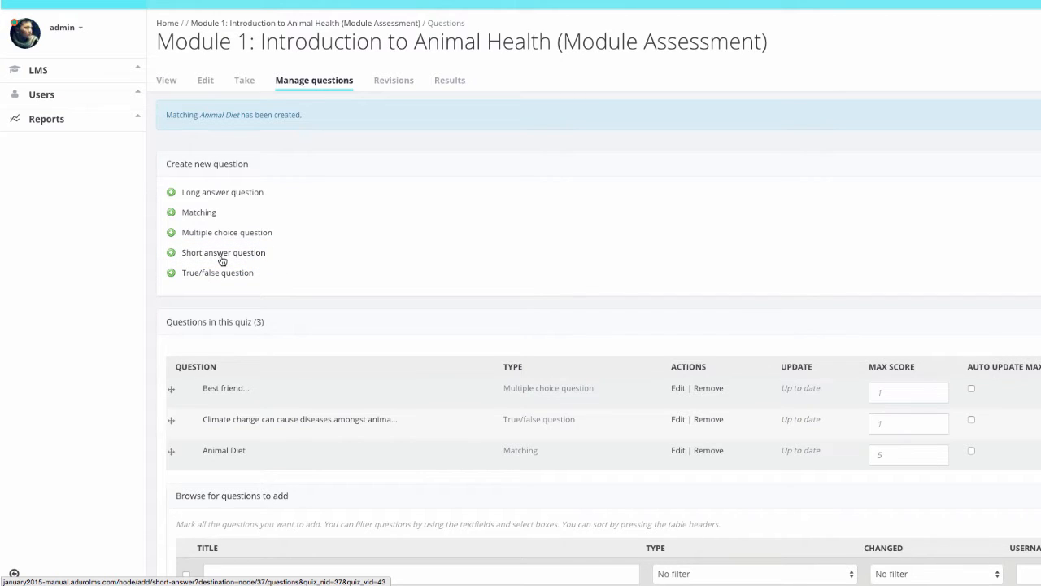
left_click(222, 257)
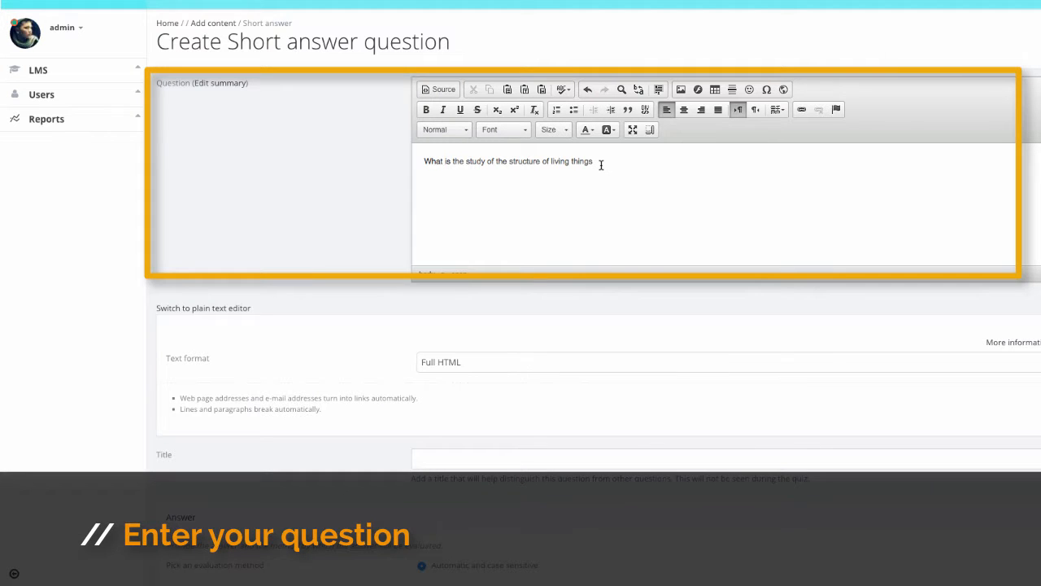
type("?")
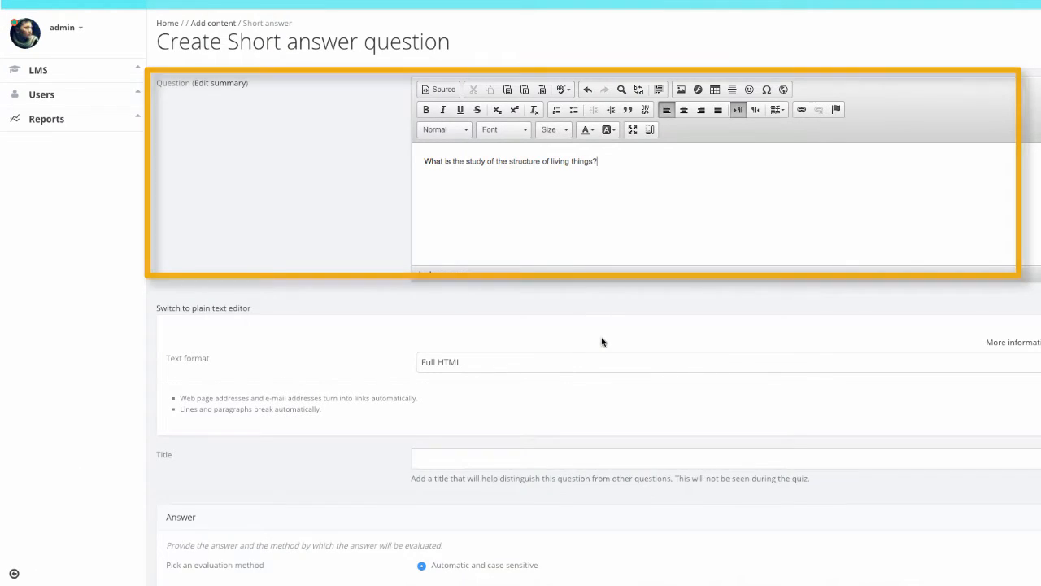
Step: Give the short answer question the title "Anatomy"
scroll(602, 342, "down", 1)
scroll(602, 342, "down", 3)
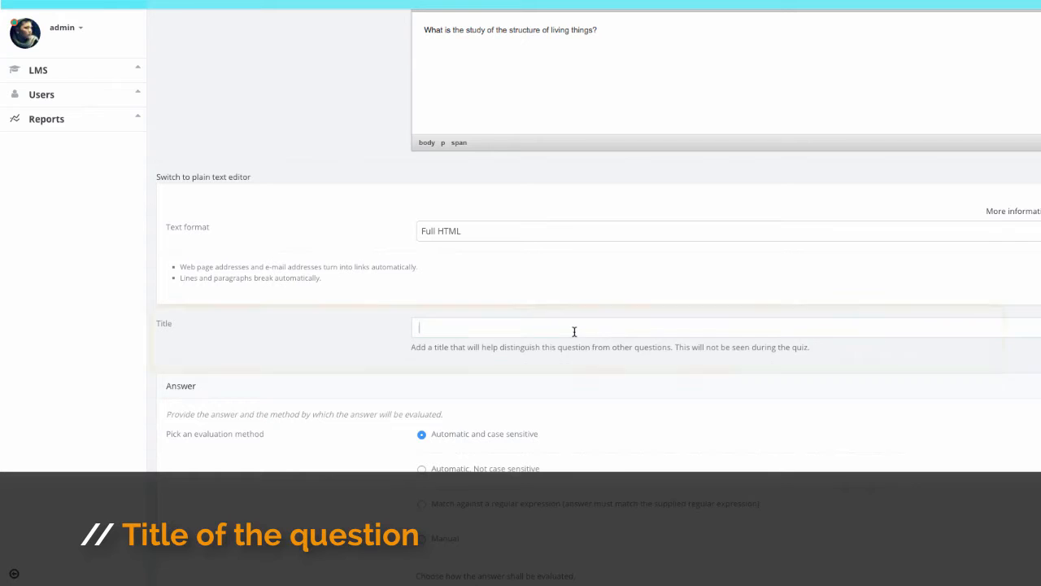
type("Anatom")
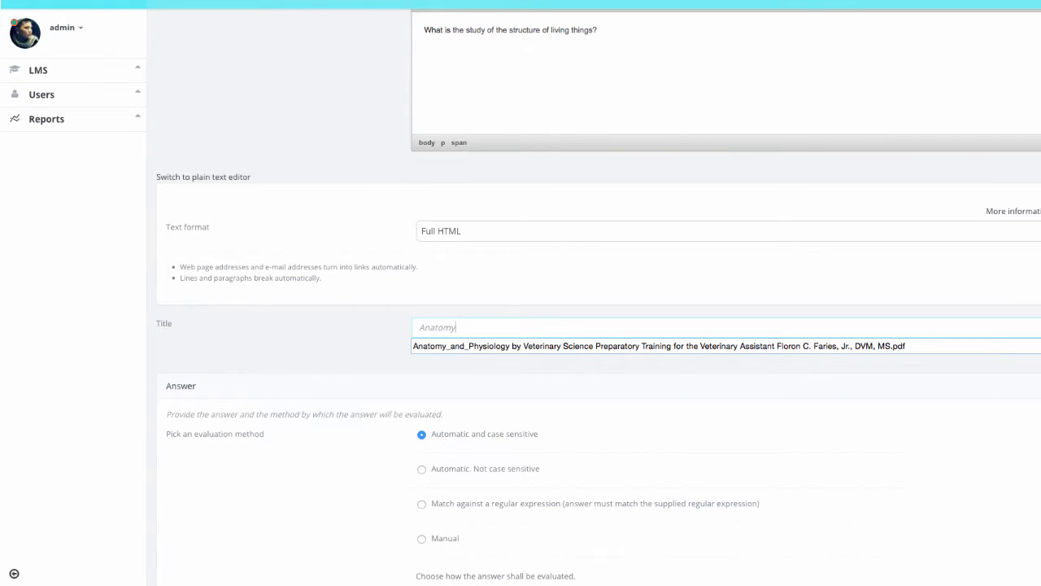
type("y")
Step: Set the short answer question's evaluation method to "Automatic. Not case sensitive"
scroll(562, 330, "down", 4)
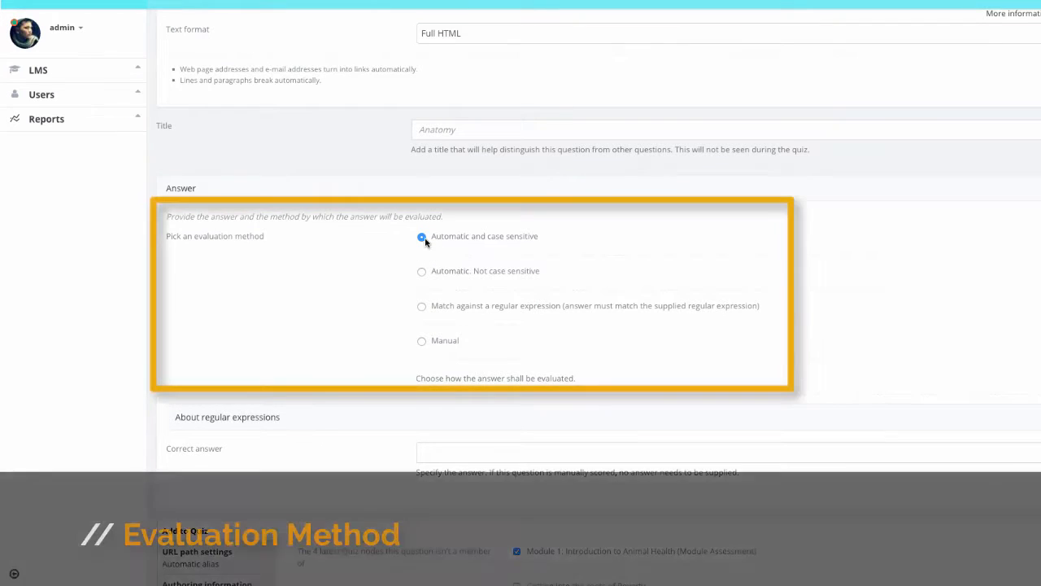
scroll(424, 241, "up", 1)
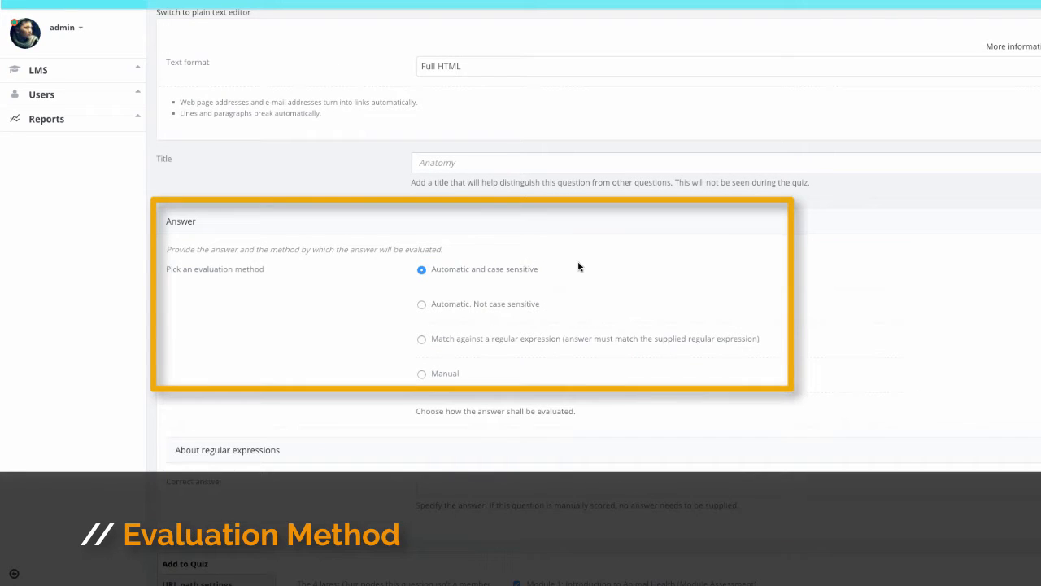
left_click(421, 305)
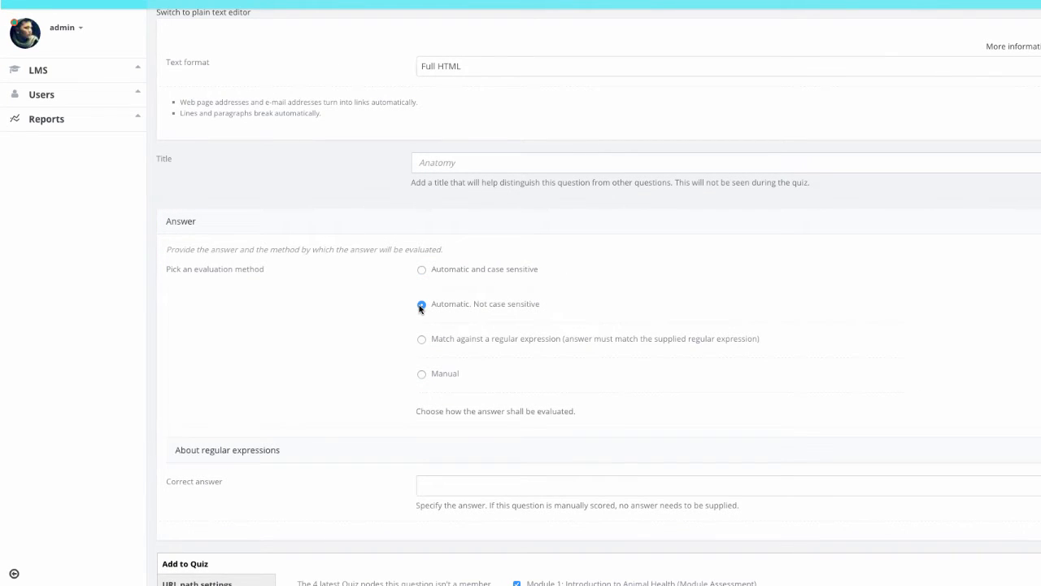
Step: Enter "anatomy" as the correct answer and save the short answer question to the Module 1 quiz
scroll(560, 430, "down", 4)
left_click(570, 317)
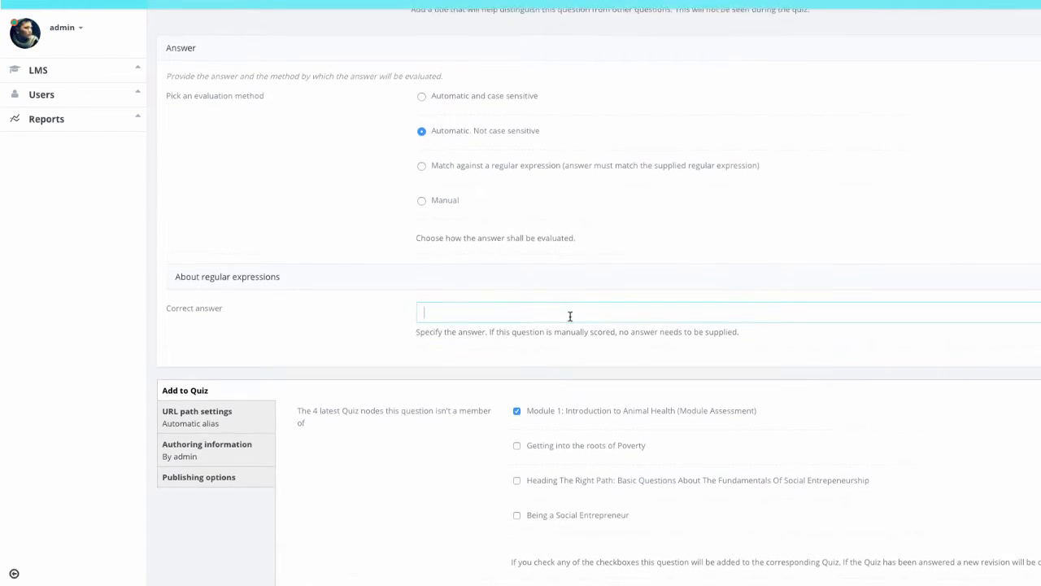
type("anatomy")
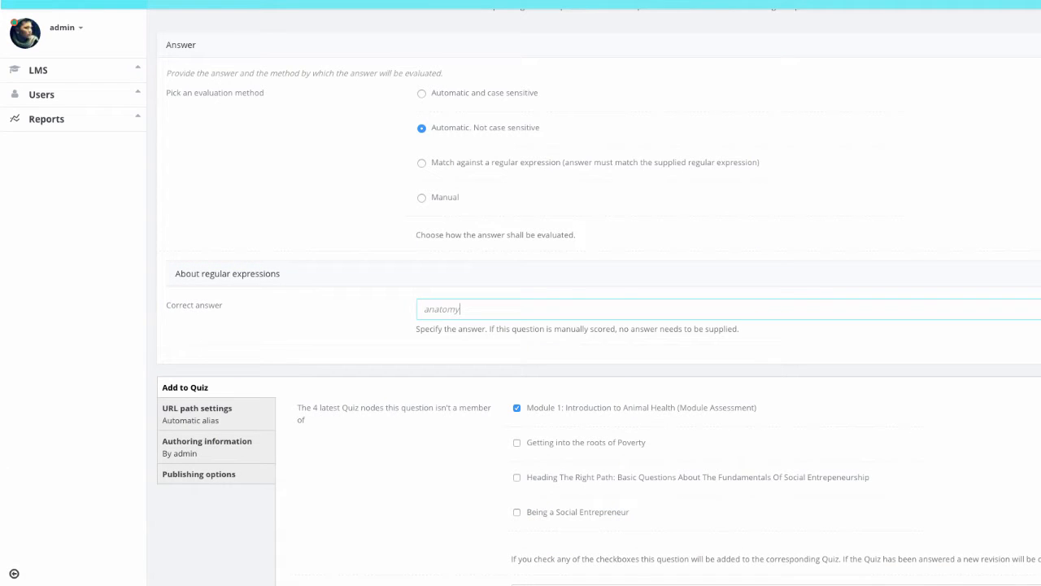
scroll(168, 575, "down", 2)
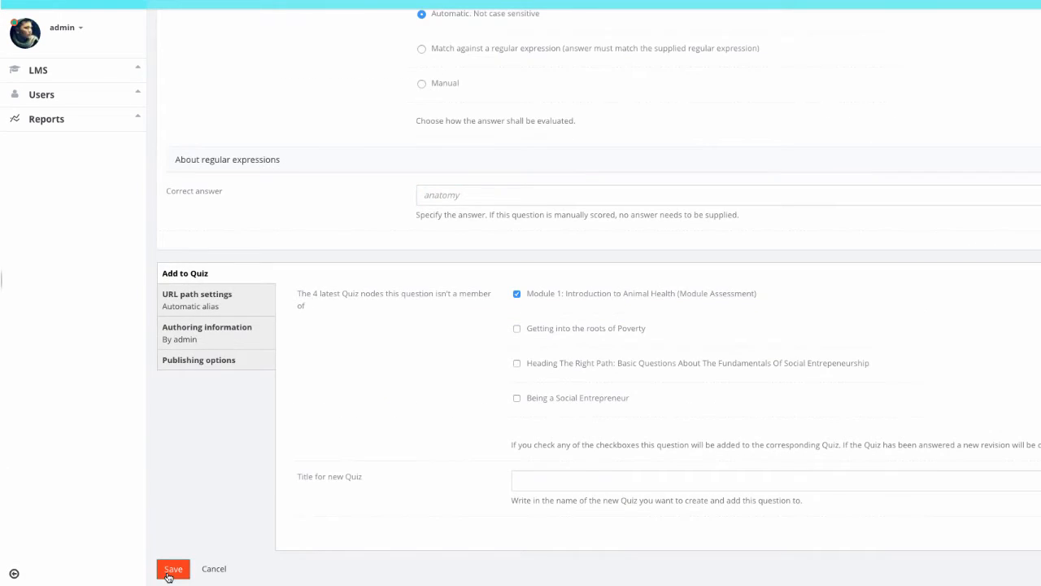
left_click(169, 574)
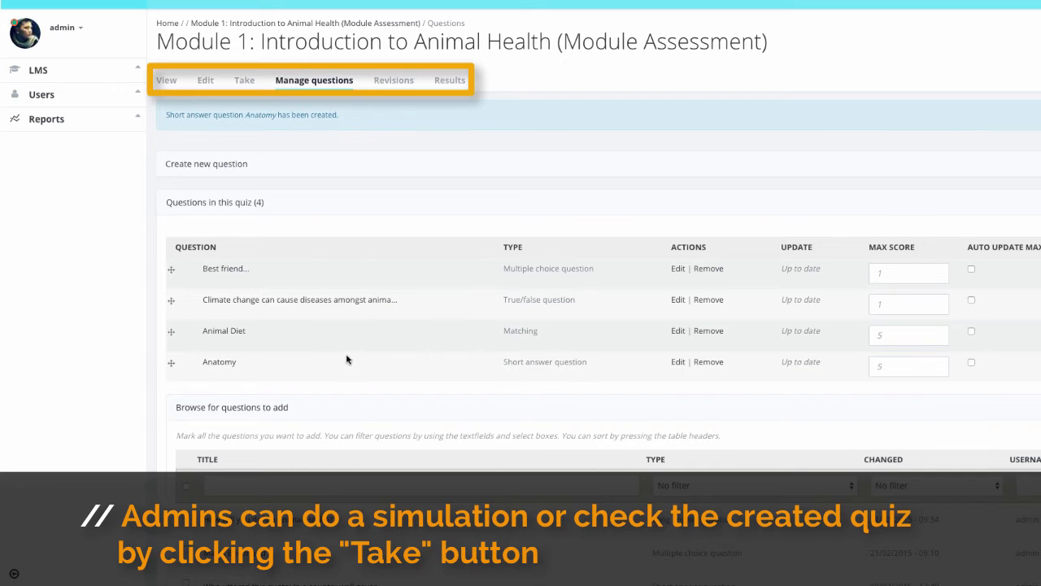
Step: Take the quiz as a test run, answering "dog" to the man's bestfriend question and True to the climate change question
left_click(244, 80)
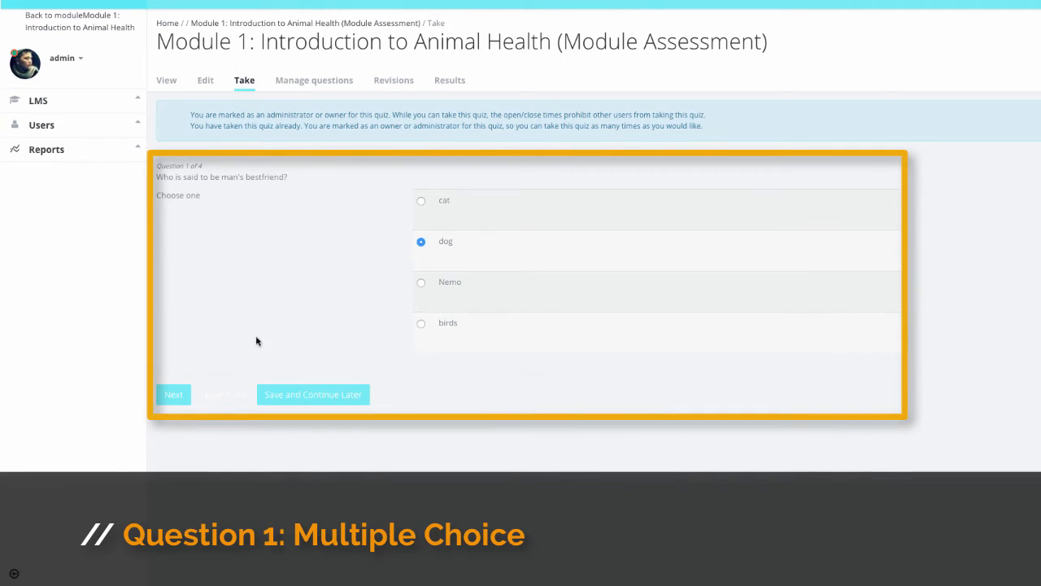
left_click(173, 394)
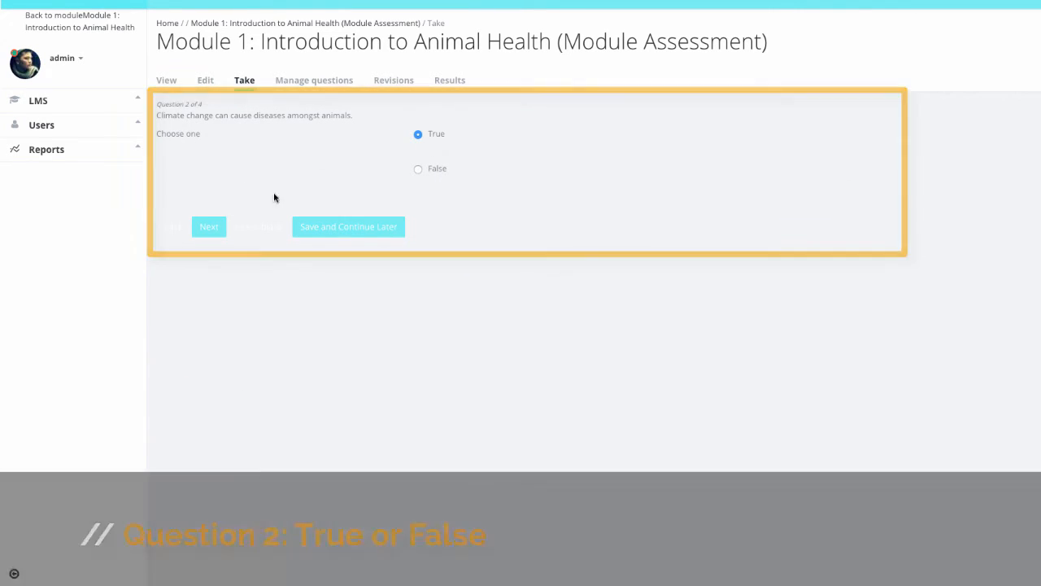
left_click(226, 228)
Step: In the matching question, match both animal and plant tissue feeders with Omnivores, and plant tissue feeders with Hervibores
left_click(387, 142)
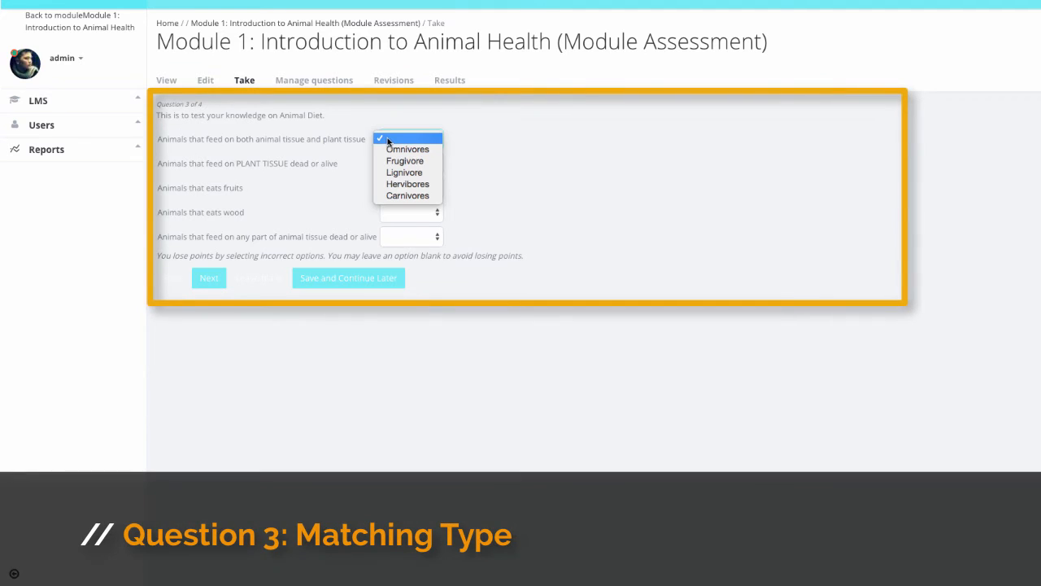
left_click(407, 184)
left_click(401, 140)
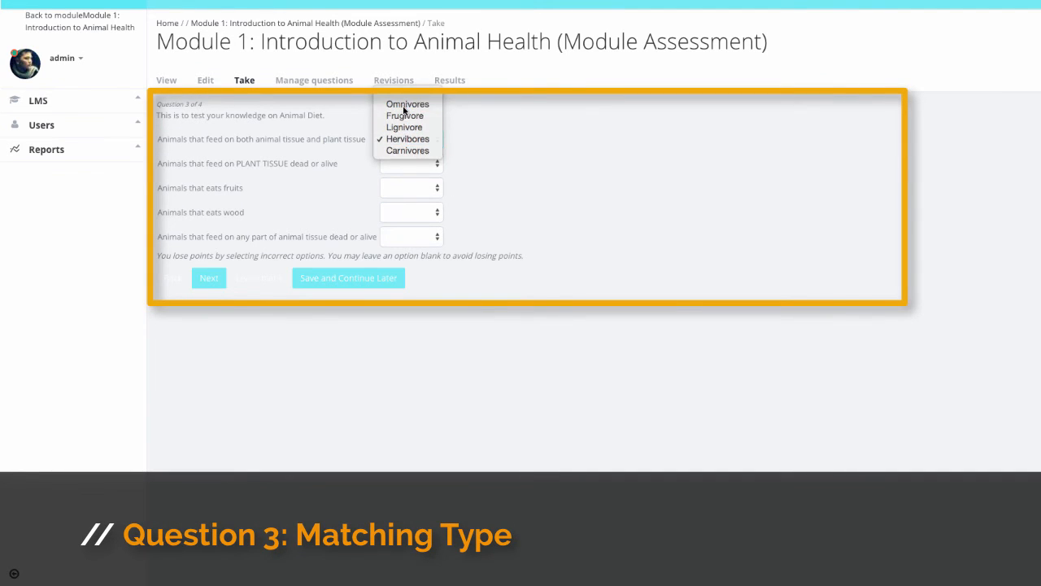
left_click(407, 104)
left_click(403, 162)
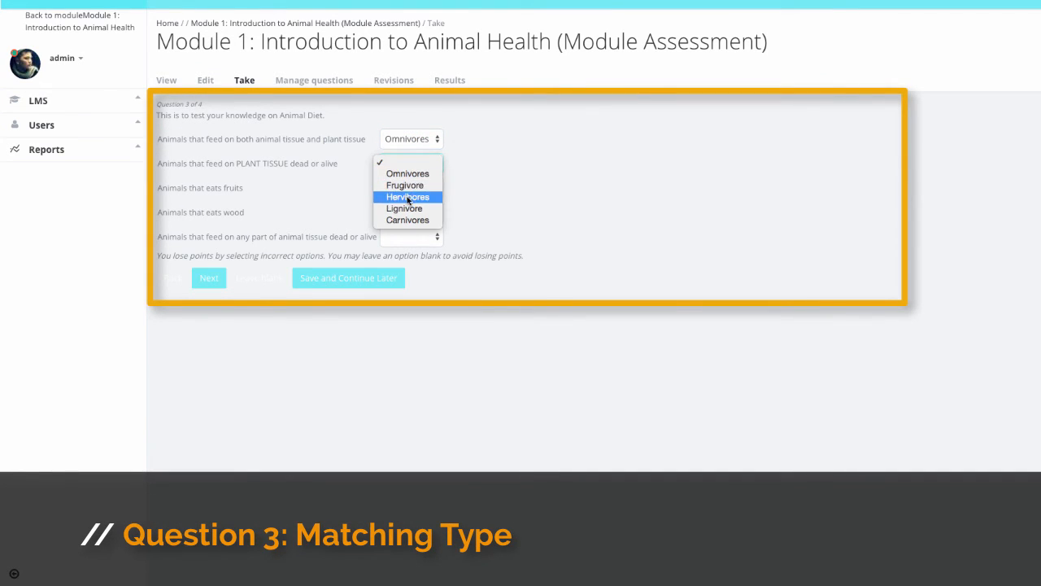
left_click(407, 196)
Step: Match fruit eaters with Frugivore, wood eaters with Lignivore and animal tissue feeders with Carnivores, and proceed to the last question
left_click(407, 188)
left_click(405, 209)
left_click(403, 212)
left_click(404, 245)
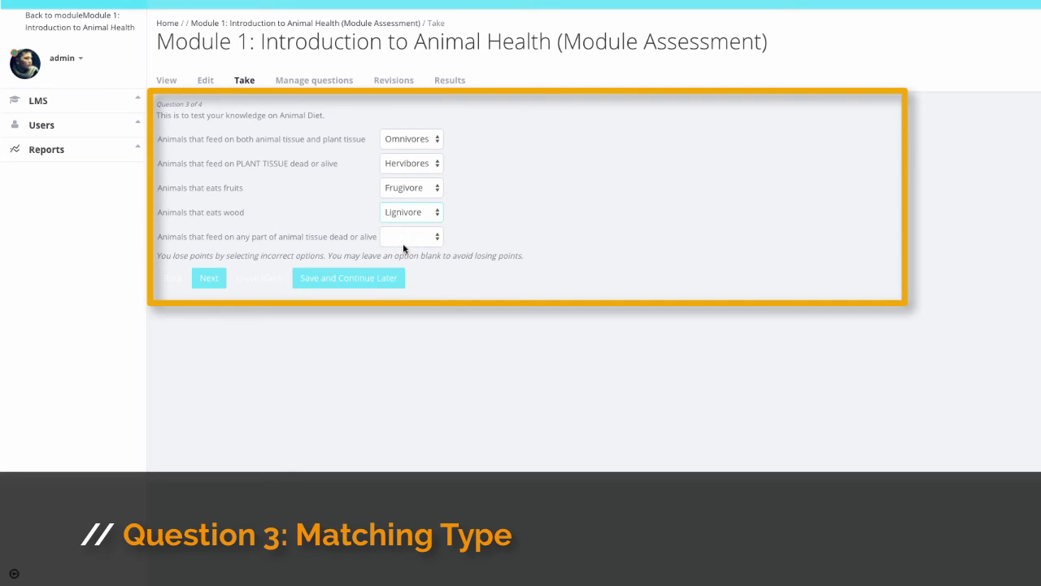
left_click(398, 236)
left_click(212, 285)
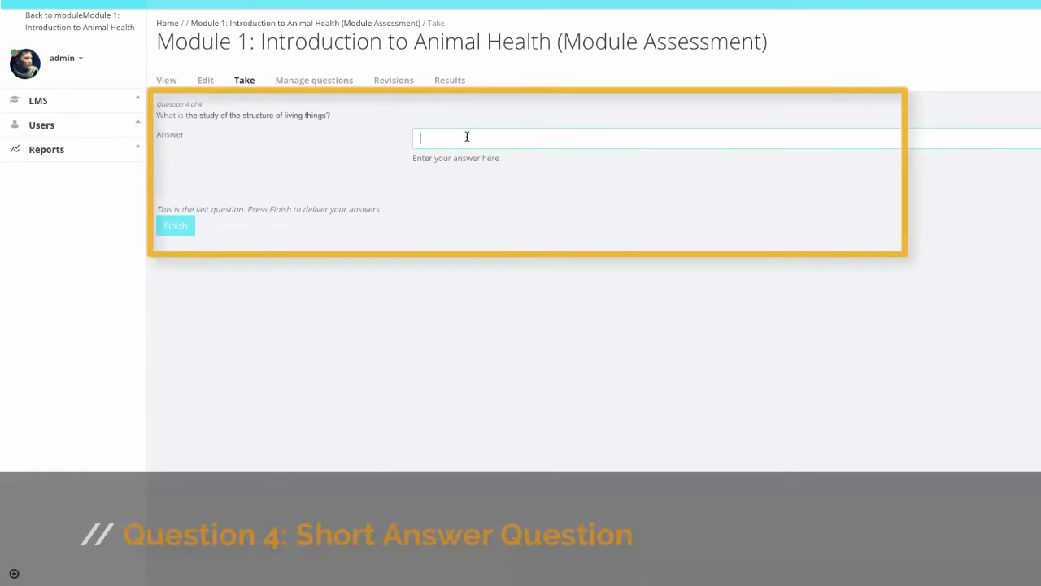
Step: Answer the short answer question with "anatomy", then finish the quiz and review the results of all questions
left_click(176, 225)
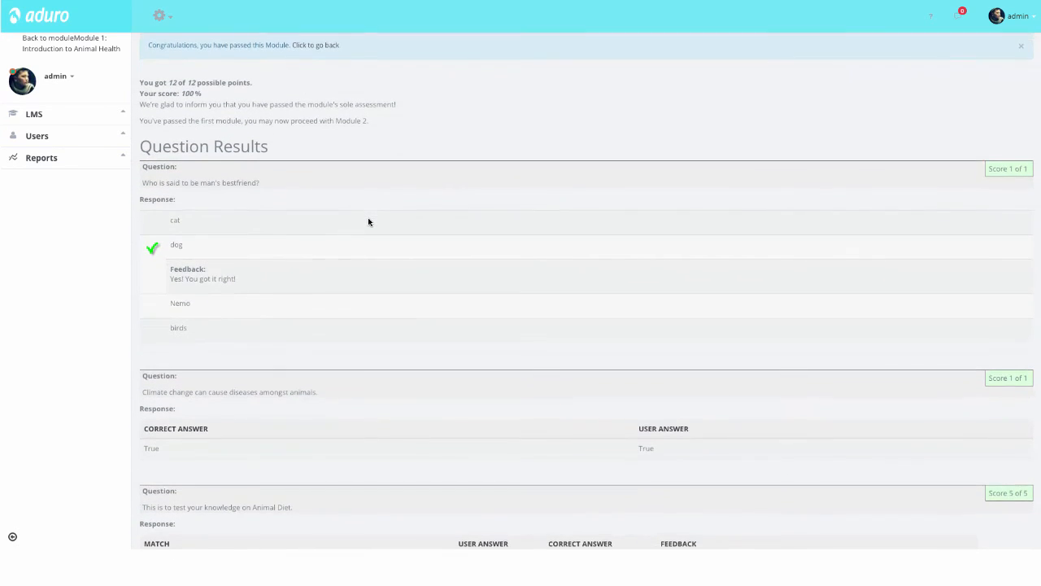
scroll(368, 221, "down", 2)
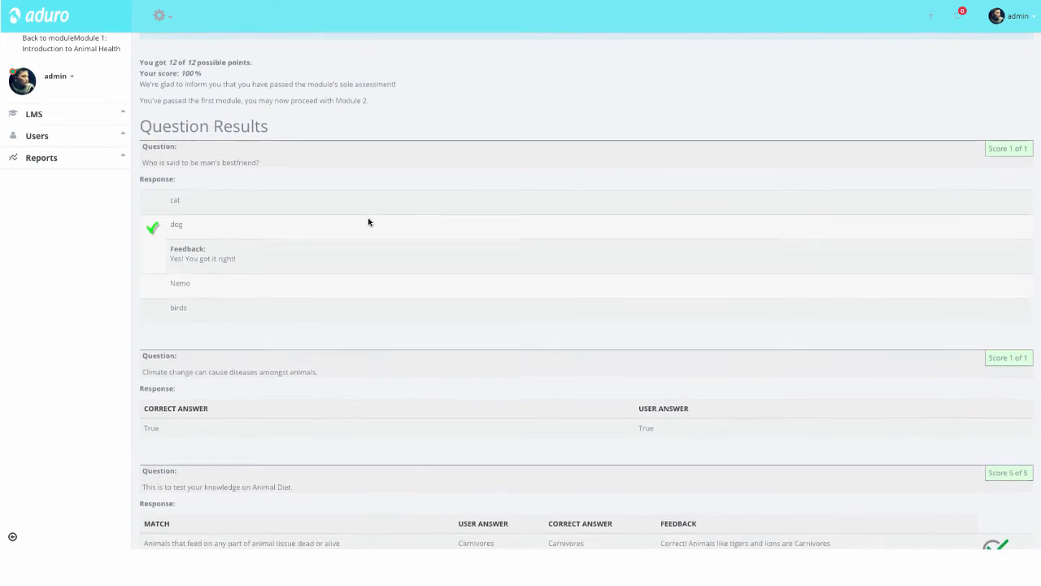
scroll(368, 221, "down", 2)
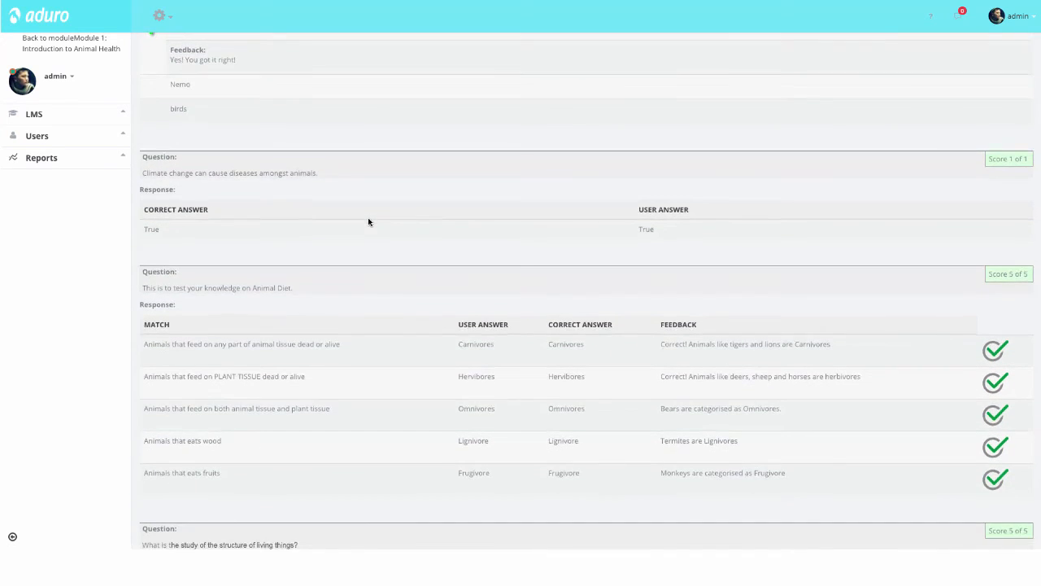
scroll(370, 221, "down", 1)
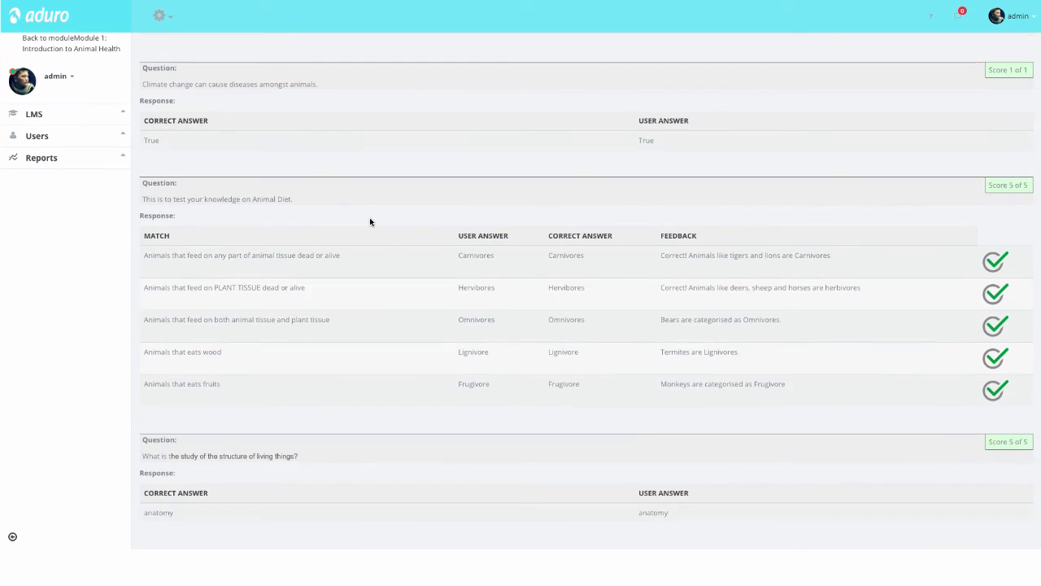
scroll(370, 221, "up", 2)
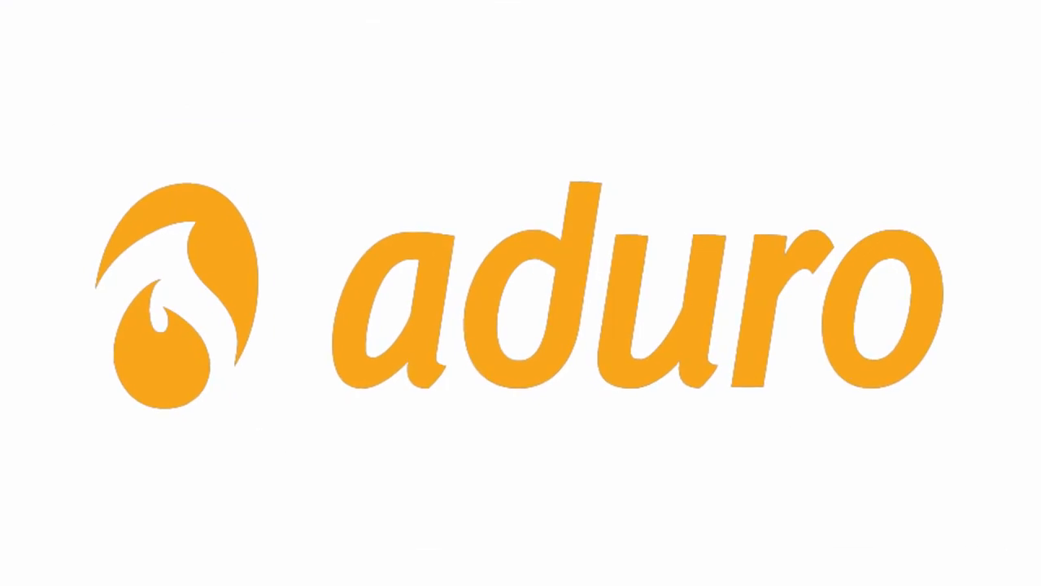